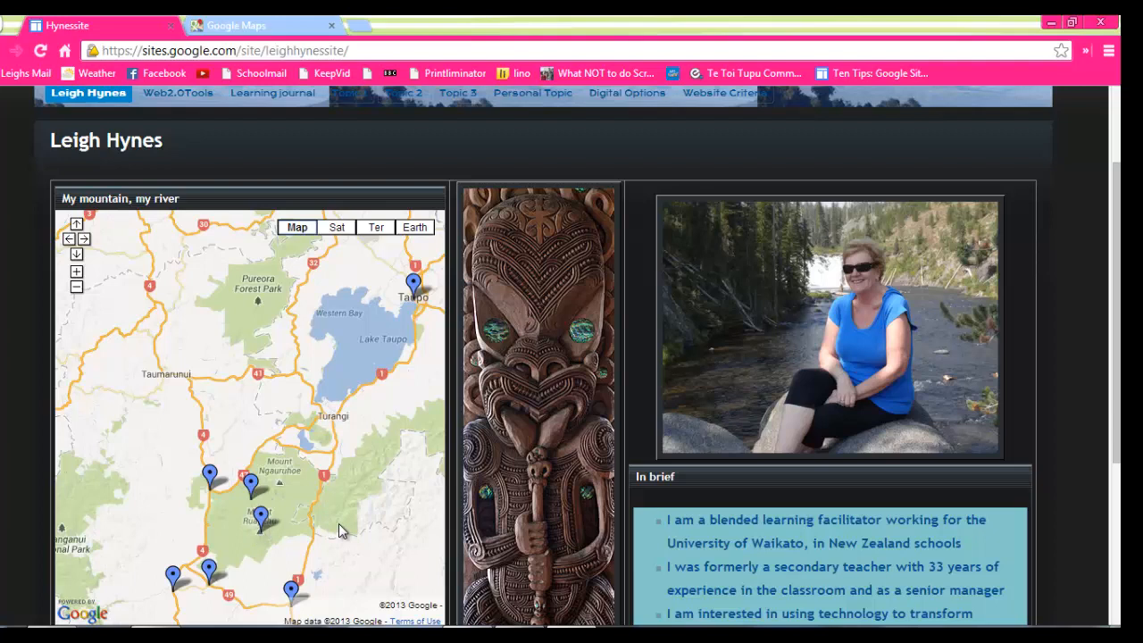
Switch to Google Maps and create a new custom map from the saved places.
{"action": "left_click", "coordinate": [280, 30]}
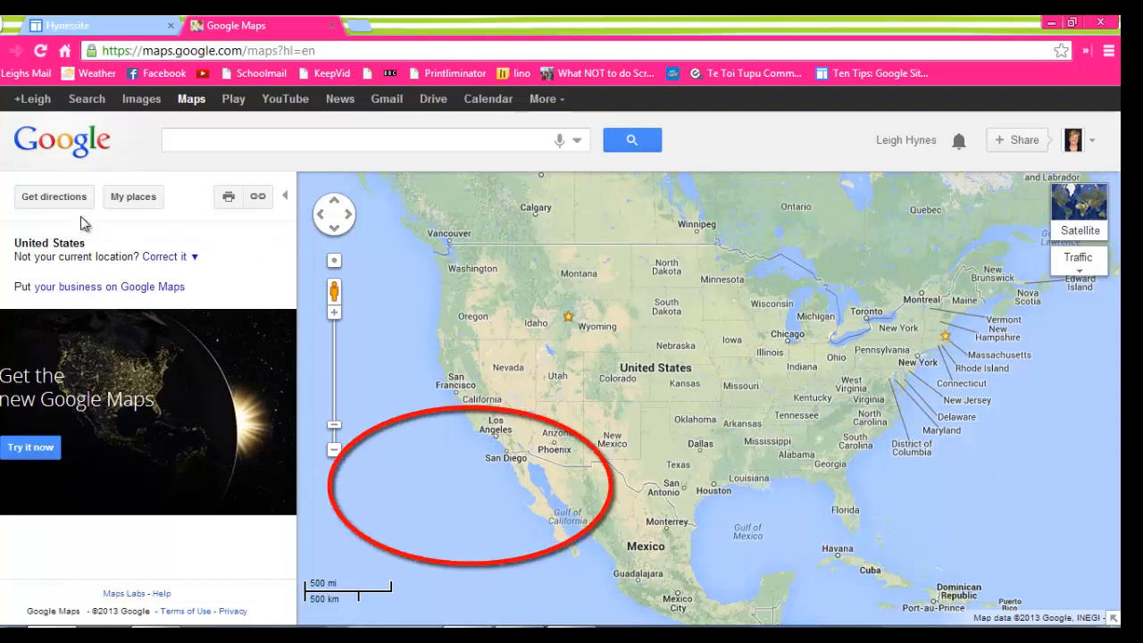
{"action": "left_click", "coordinate": [131, 201]}
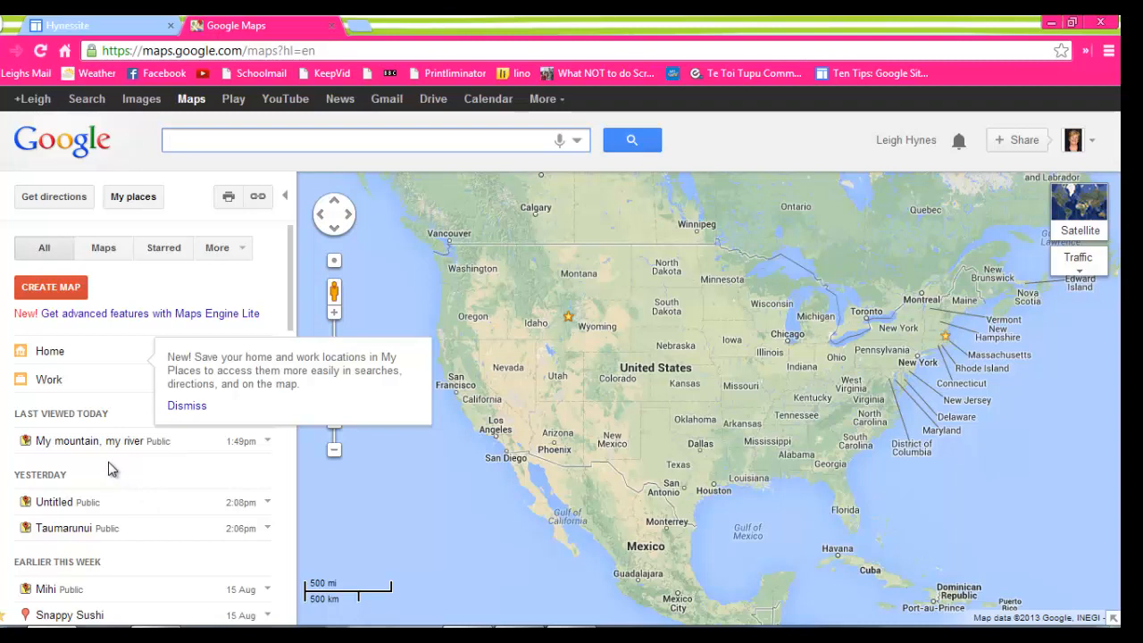
{"action": "left_click", "coordinate": [70, 289]}
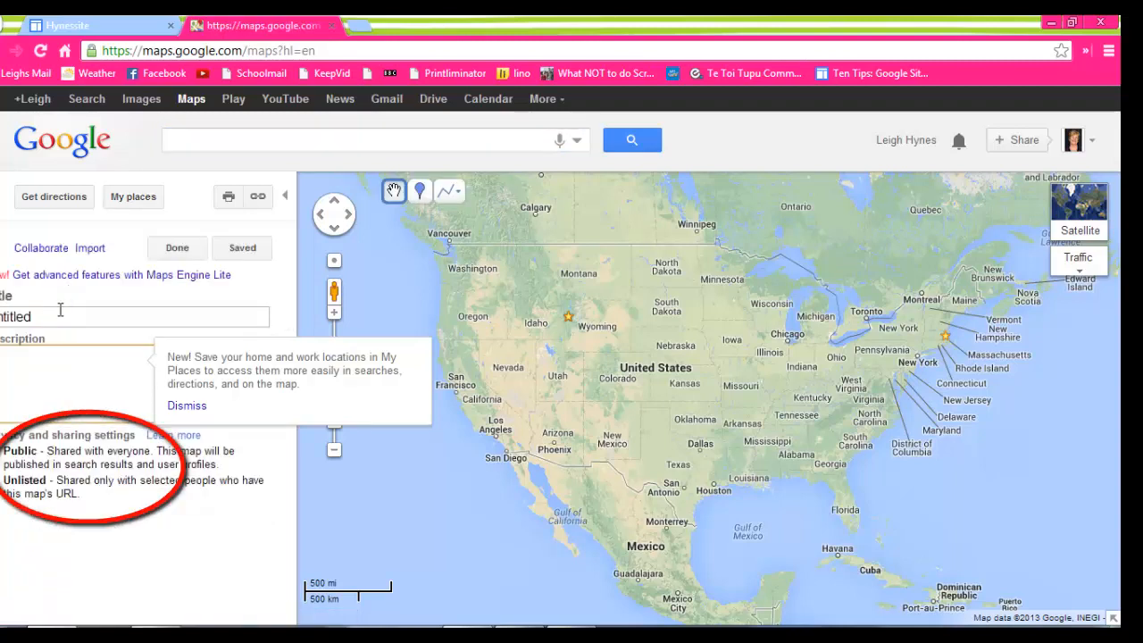
Replace the new map's default title with "Taumarunui1".
{"action": "left_click", "coordinate": [54, 319]}
{"action": "key", "text": "BackSpace"}
{"action": "key", "text": "BackSpace"}
{"action": "key", "text": "BackSpace"}
{"action": "key", "text": "BackSpace"}
{"action": "key", "text": "BackSpace"}
{"action": "key", "text": "BackSpace"}
{"action": "key", "text": "BackSpace"}
{"action": "key", "text": "BackSpace"}
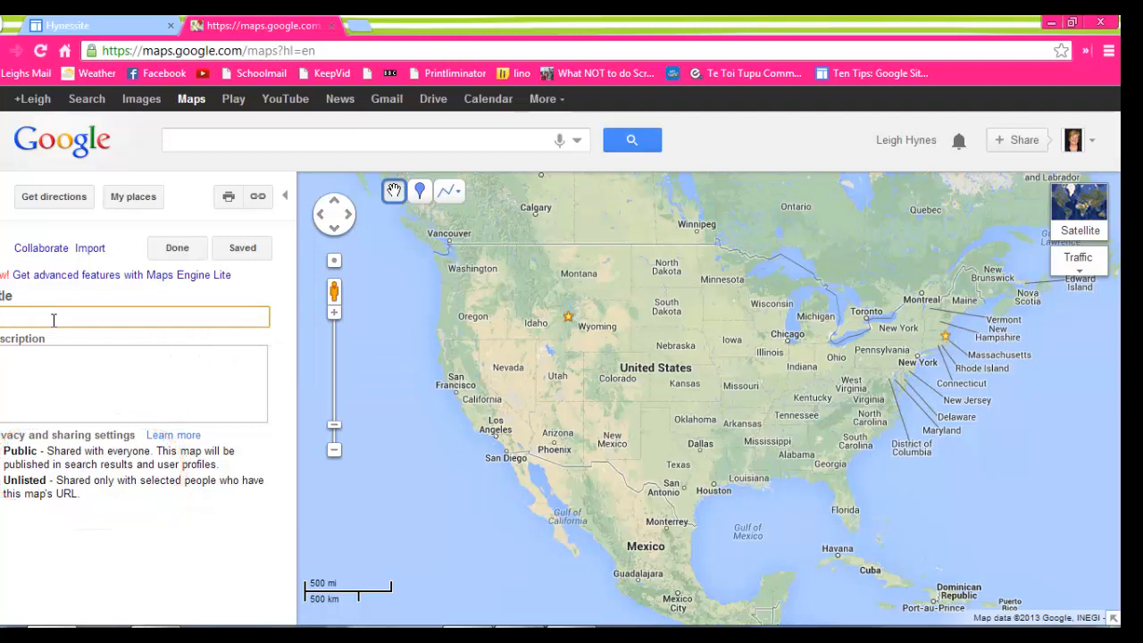
{"action": "type", "text": "Taumarunui 1"}
Enter "My mihi - my mountains rivers and home" as the map's description.
{"action": "left_click", "coordinate": [61, 358]}
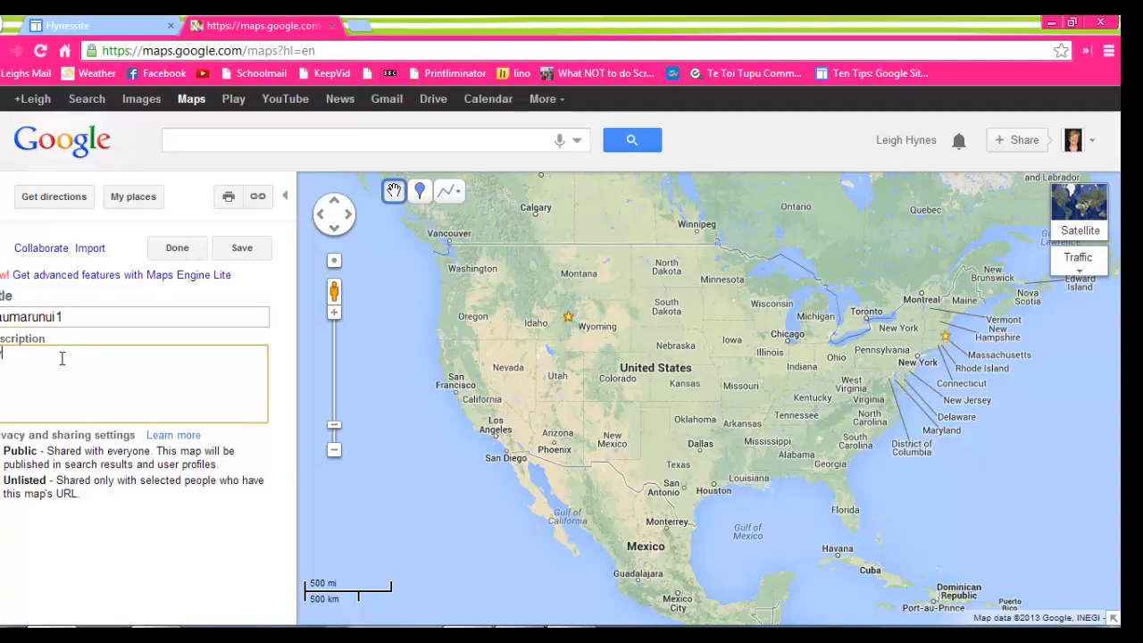
{"action": "type", "text": "My mihi"}
{"action": "type", "text": " - mys"}
{"action": "type", "text": " mountai"}
{"action": "type", "text": "ns "}
{"action": "type", "text": "rivers a"}
{"action": "type", "text": "nd home"}
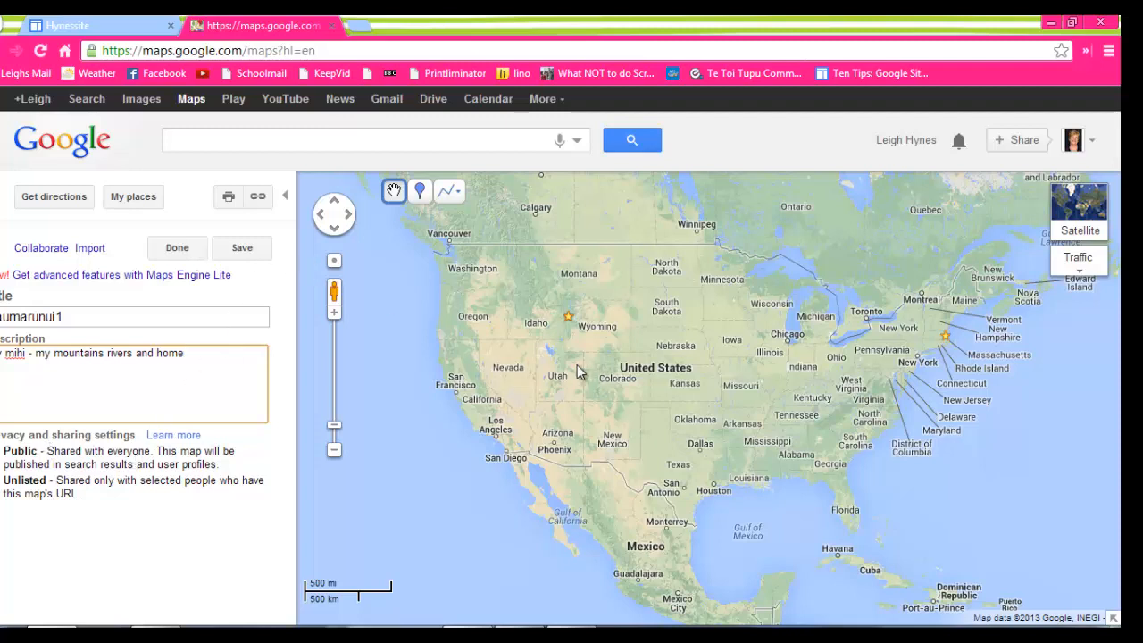
Find Taumarunui, New Zealand on the map and zoom in until the town's streets are readable.
{"action": "left_click", "coordinate": [276, 138]}
{"action": "type", "text": "Tau"}
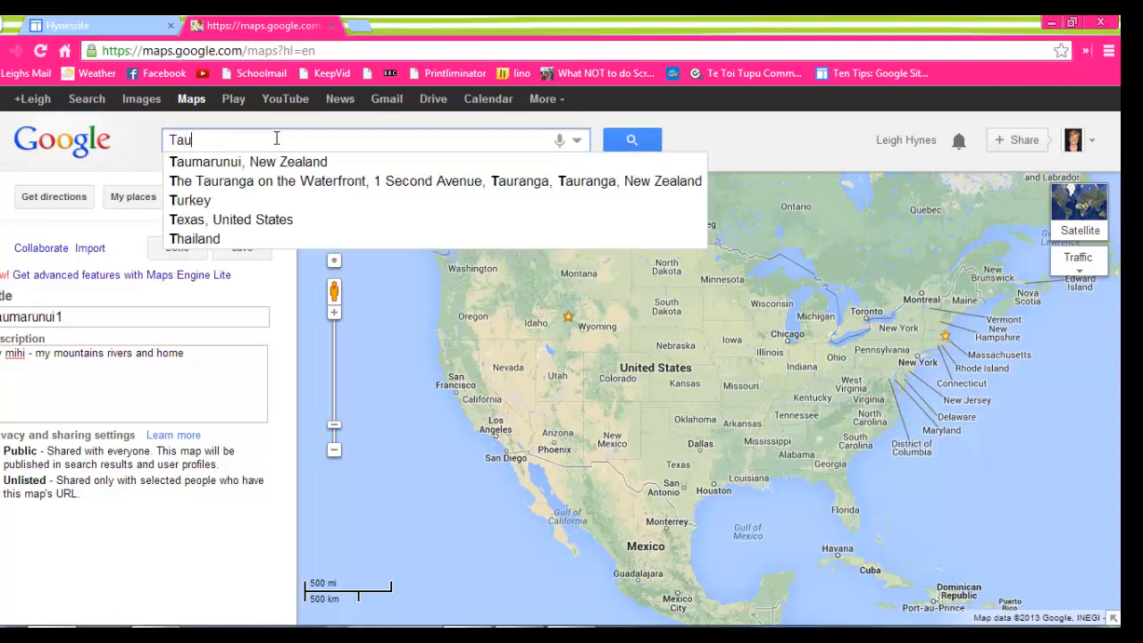
{"action": "type", "text": "marunui"}
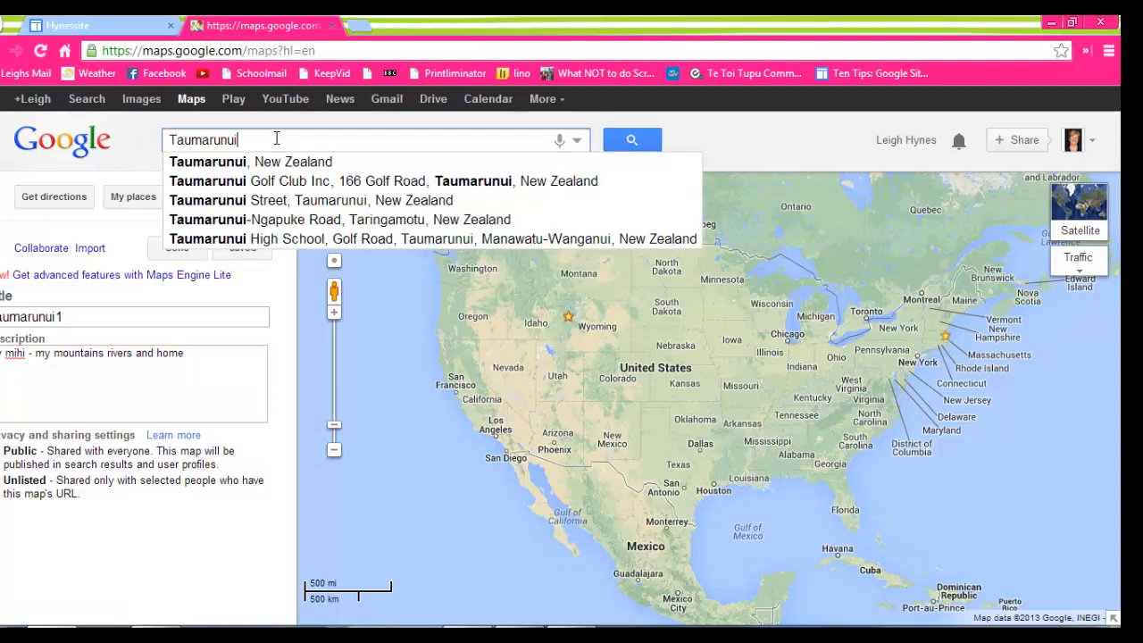
{"action": "left_click", "coordinate": [286, 166]}
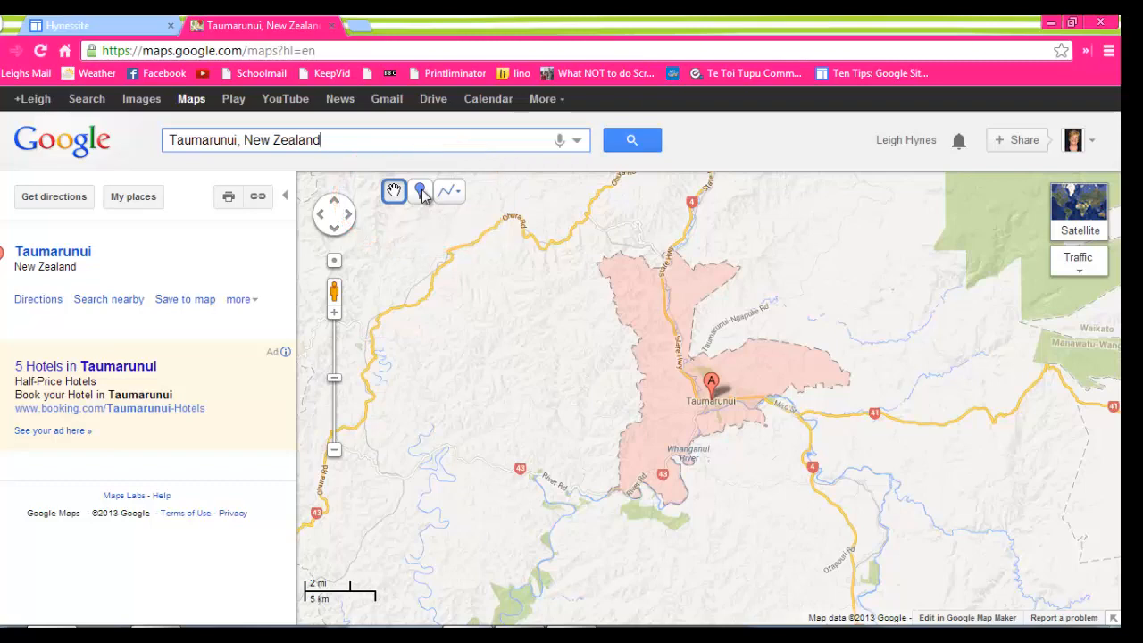
{"action": "left_click", "coordinate": [335, 314]}
{"action": "left_click", "coordinate": [335, 314]}
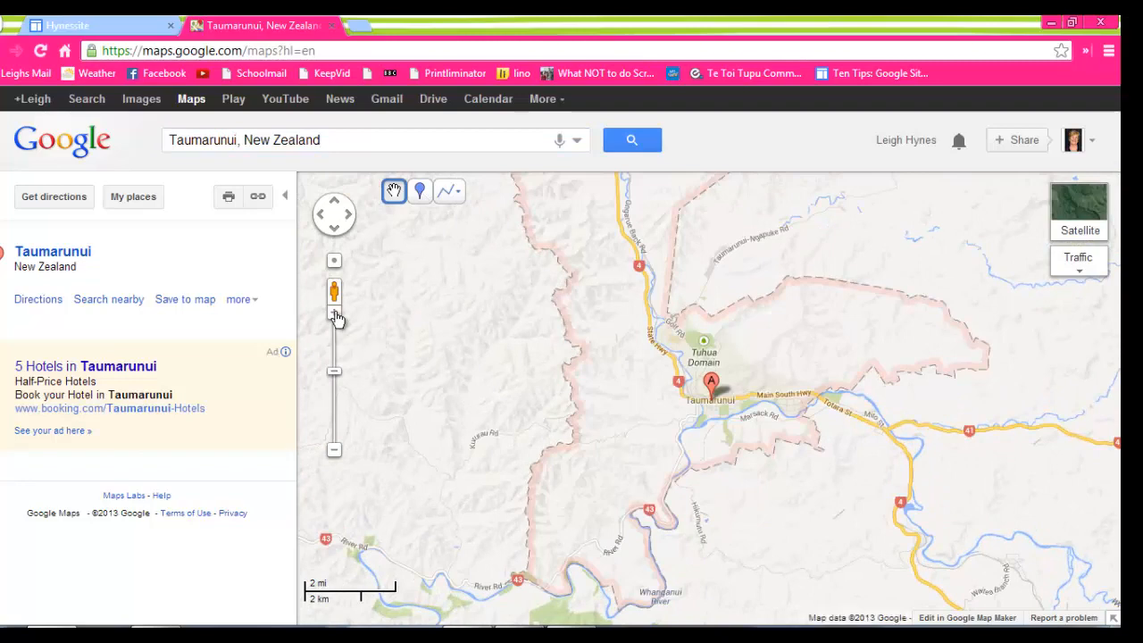
{"action": "left_click", "coordinate": [335, 314]}
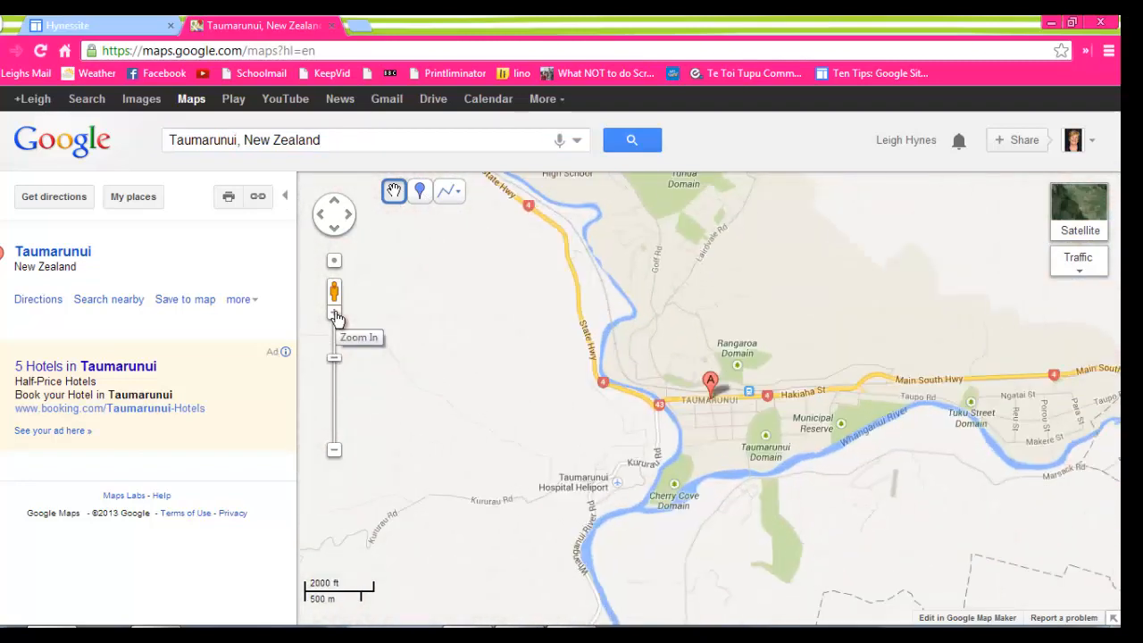
{"action": "left_click", "coordinate": [335, 314]}
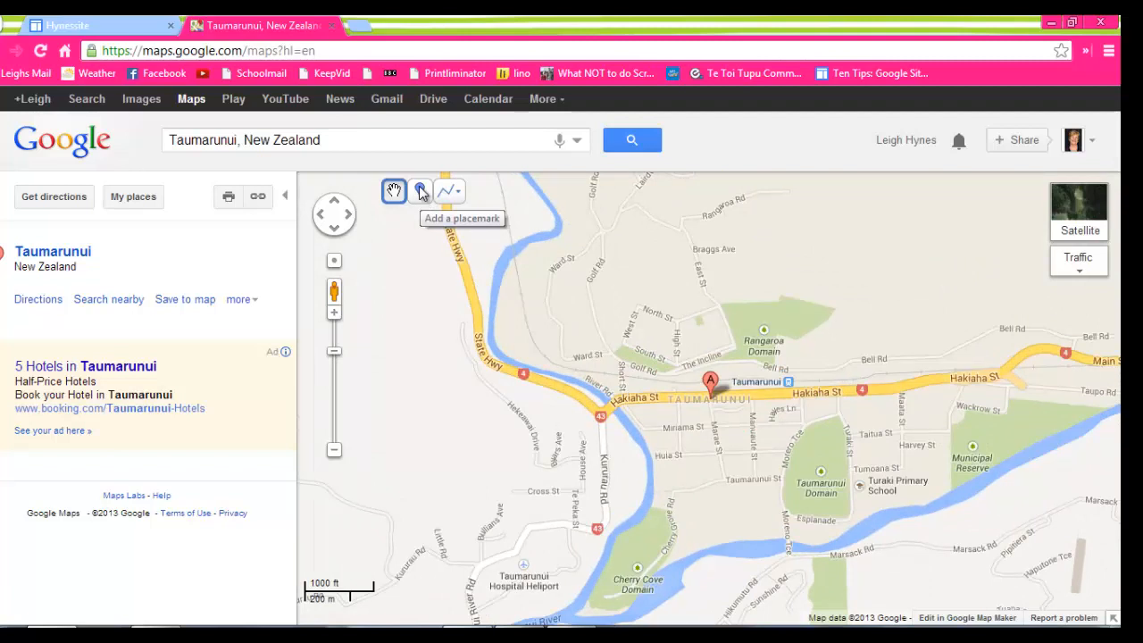
{"action": "left_click", "coordinate": [420, 191]}
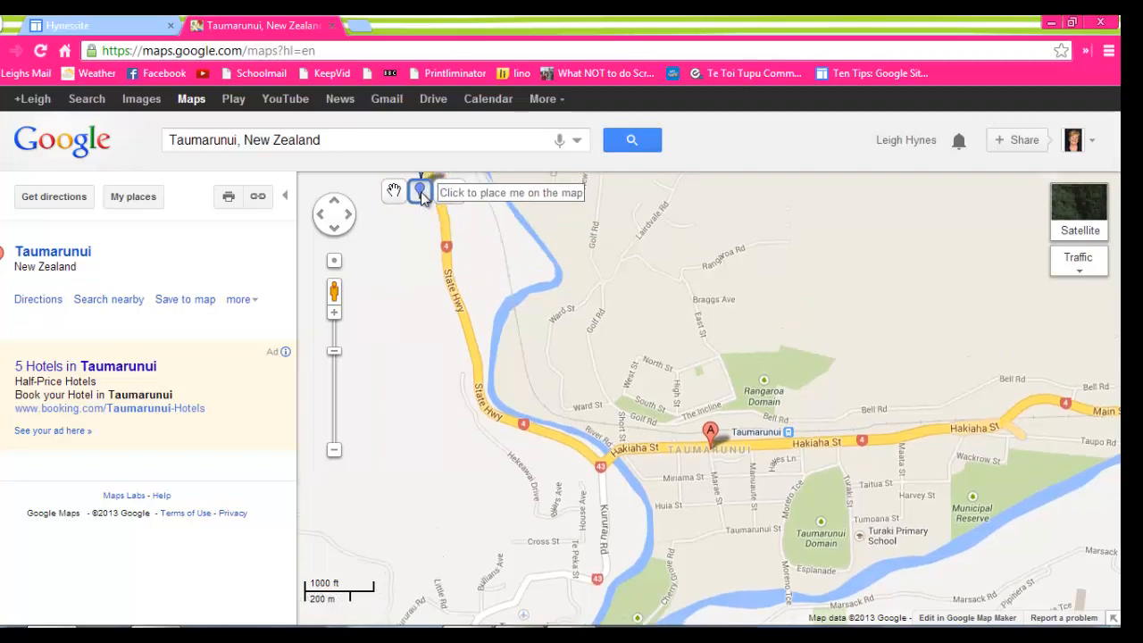
{"action": "left_click", "coordinate": [416, 189]}
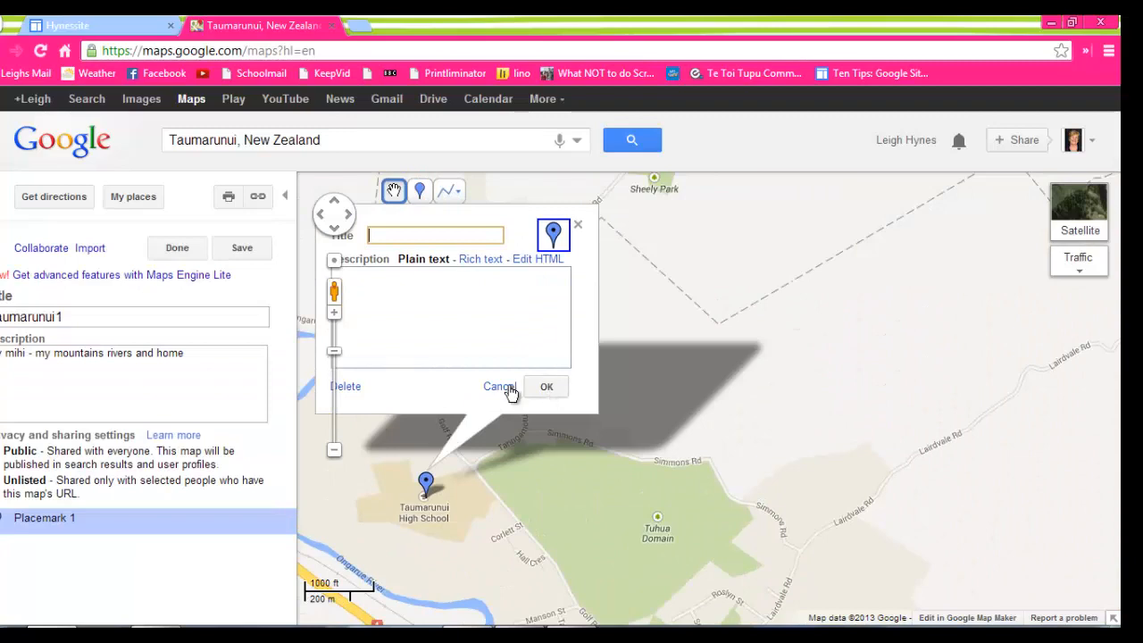
{"action": "left_click", "coordinate": [502, 390]}
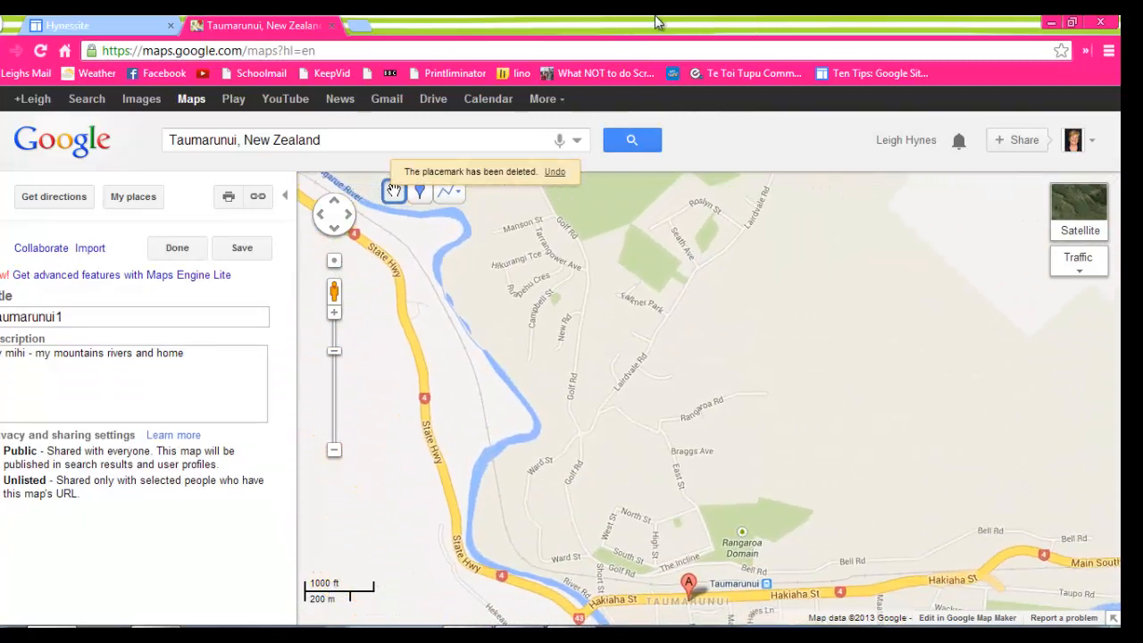
{"action": "left_click_drag", "start_coordinate": [777, 391], "coordinate": [743, 182]}
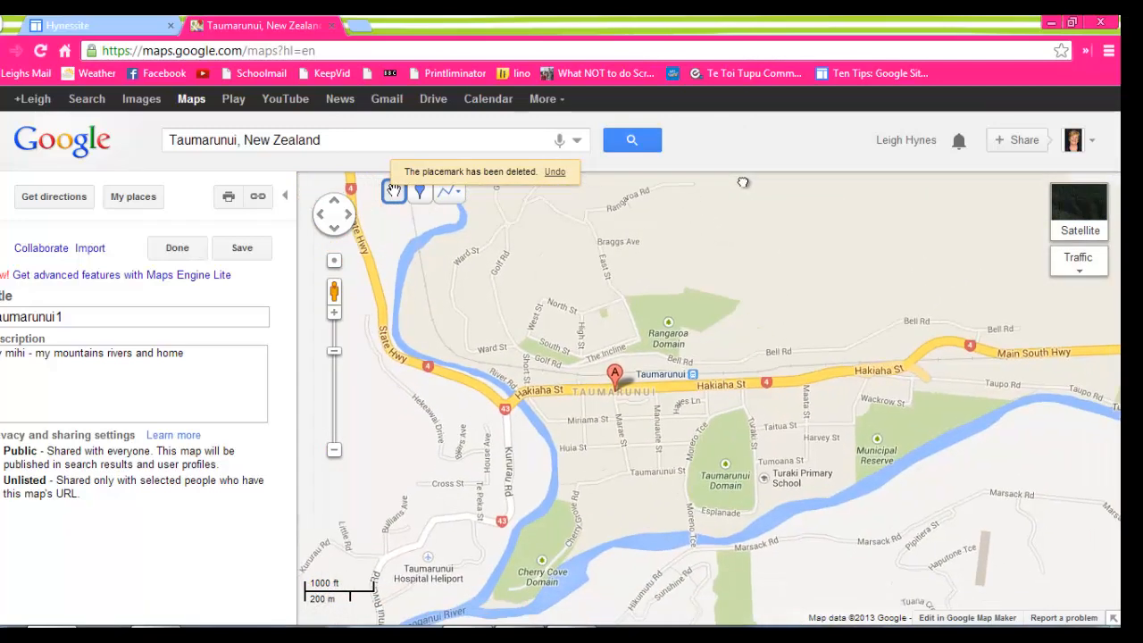
{"action": "left_click", "coordinate": [423, 194]}
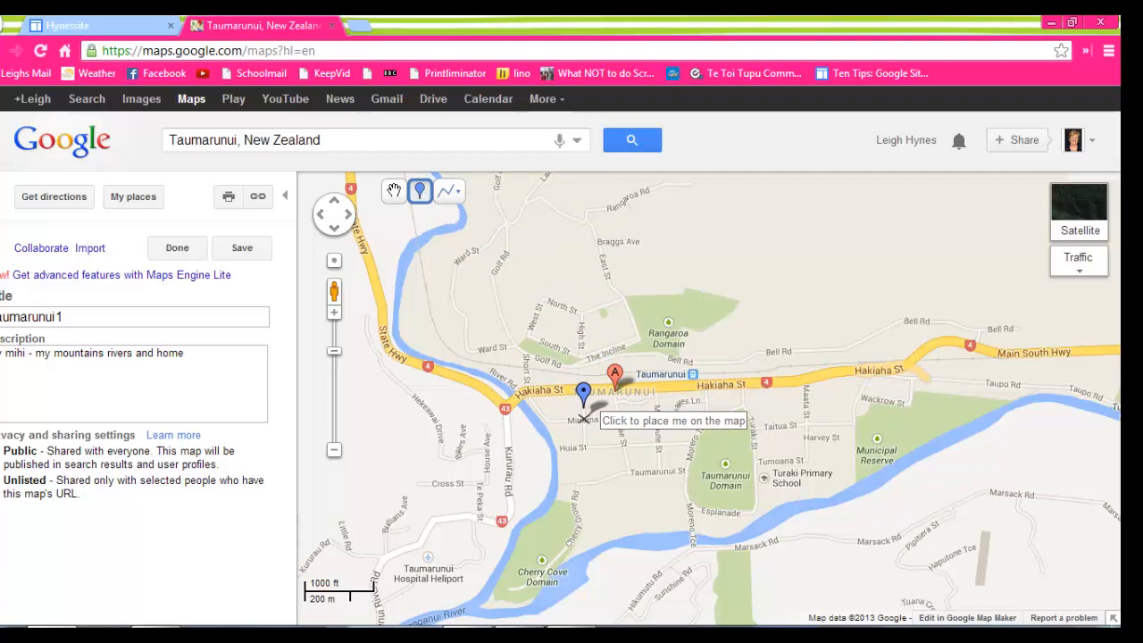
{"action": "left_click", "coordinate": [583, 417]}
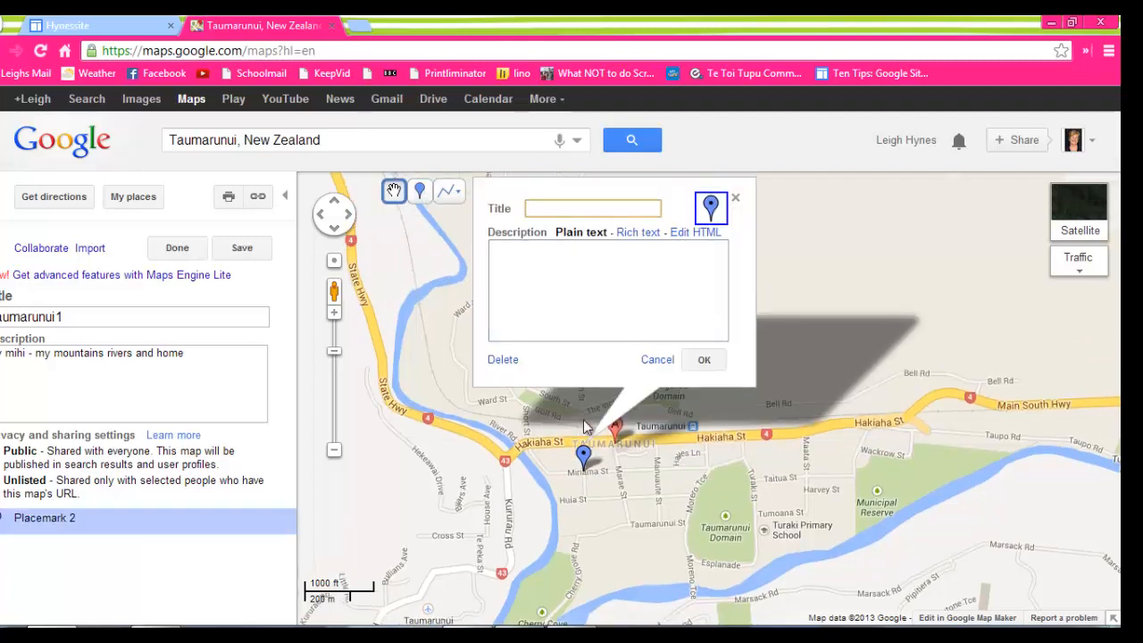
{"action": "type", "text": "My home"}
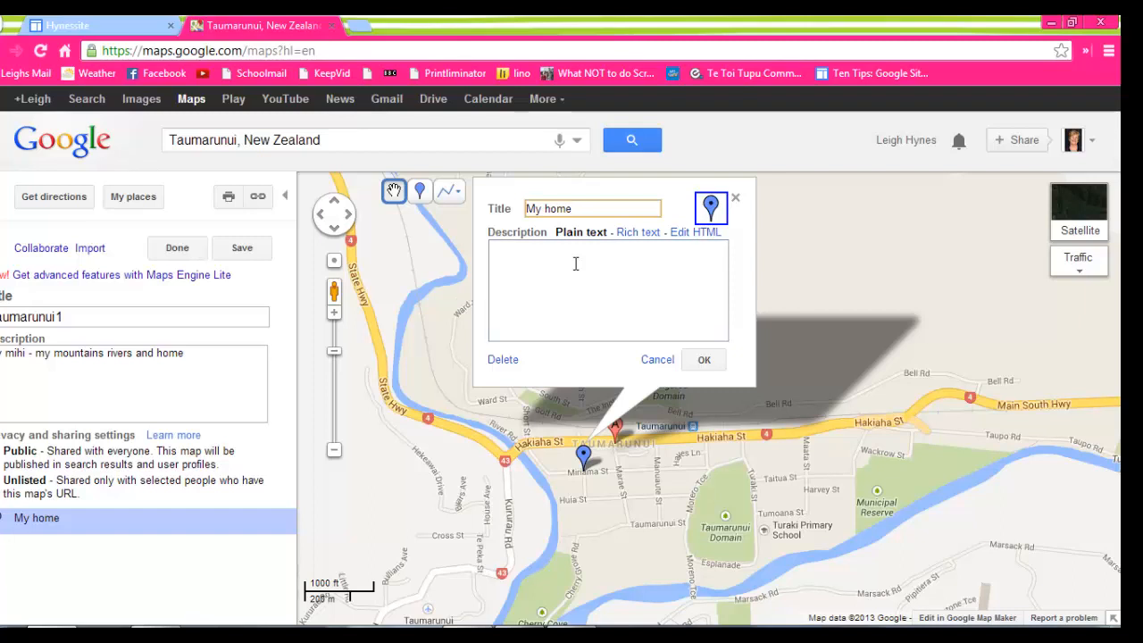
{"action": "left_click", "coordinate": [575, 263]}
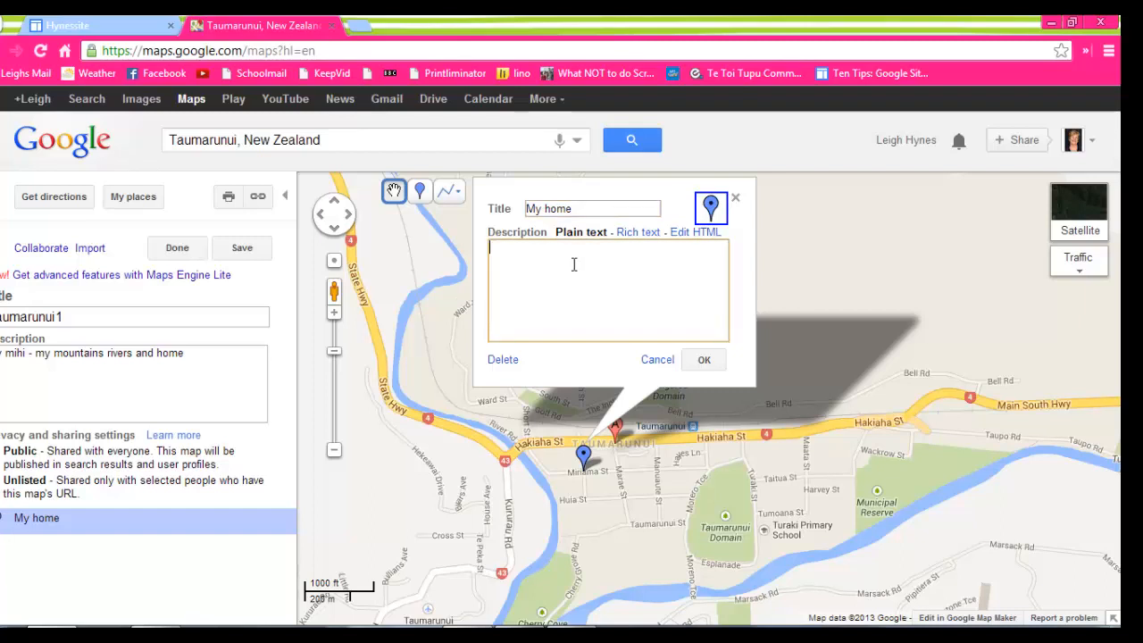
{"action": "type", "text": "This is where"}
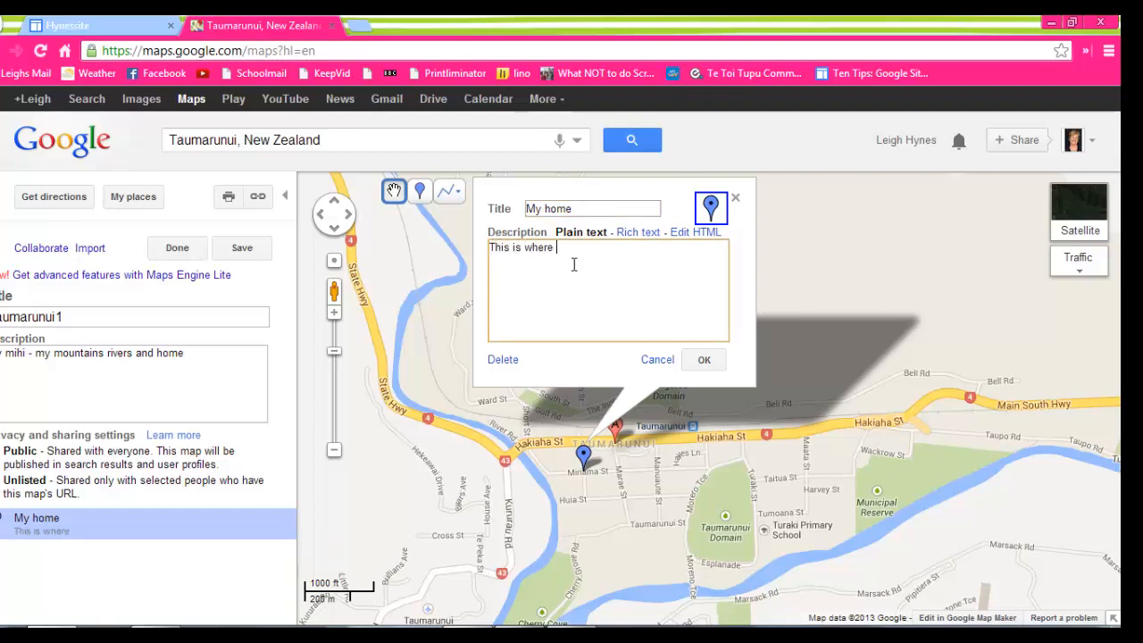
{"action": "type", "text": " I was bought up."}
{"action": "left_click", "coordinate": [695, 359]}
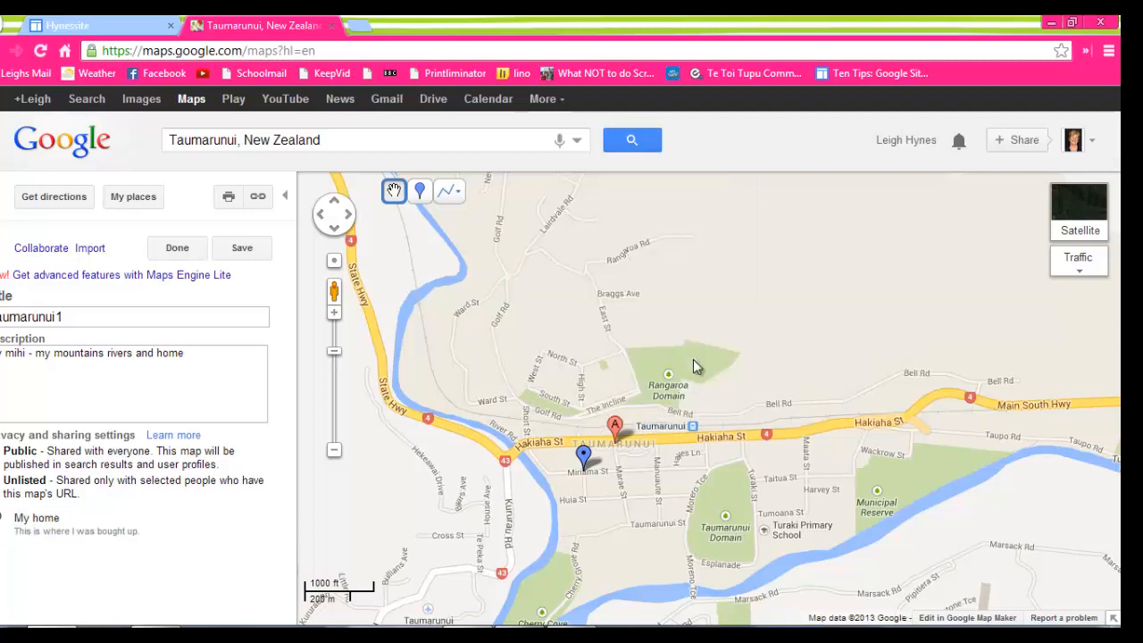
Reopen the "My home" placemark and review its rich text, icon and HTML editing options.
{"action": "left_click", "coordinate": [584, 456]}
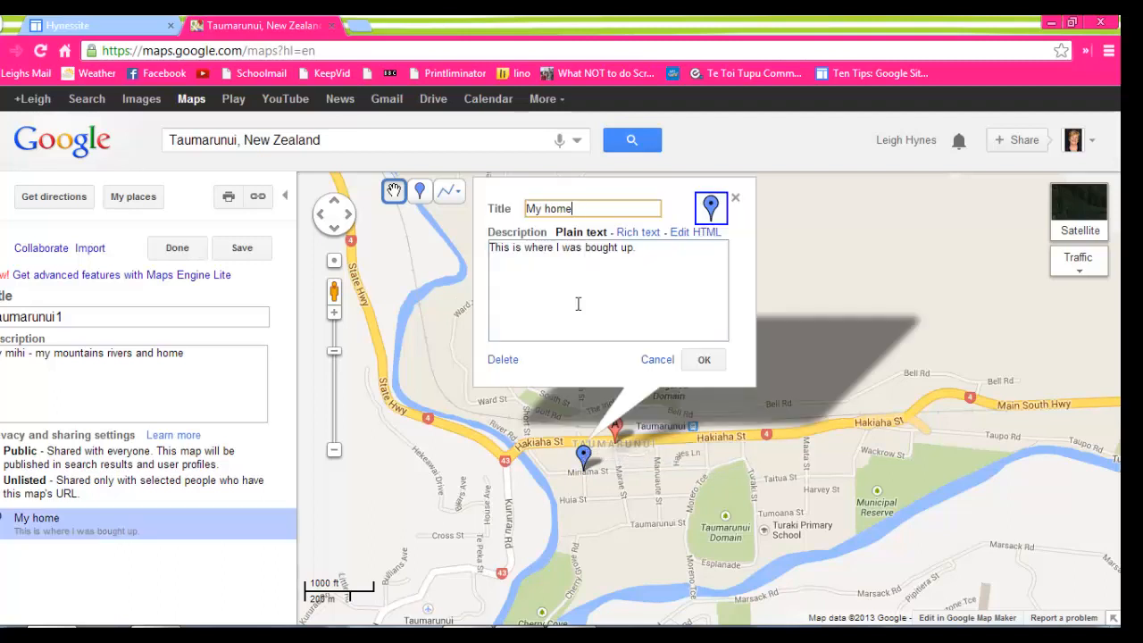
{"action": "left_click", "coordinate": [637, 234]}
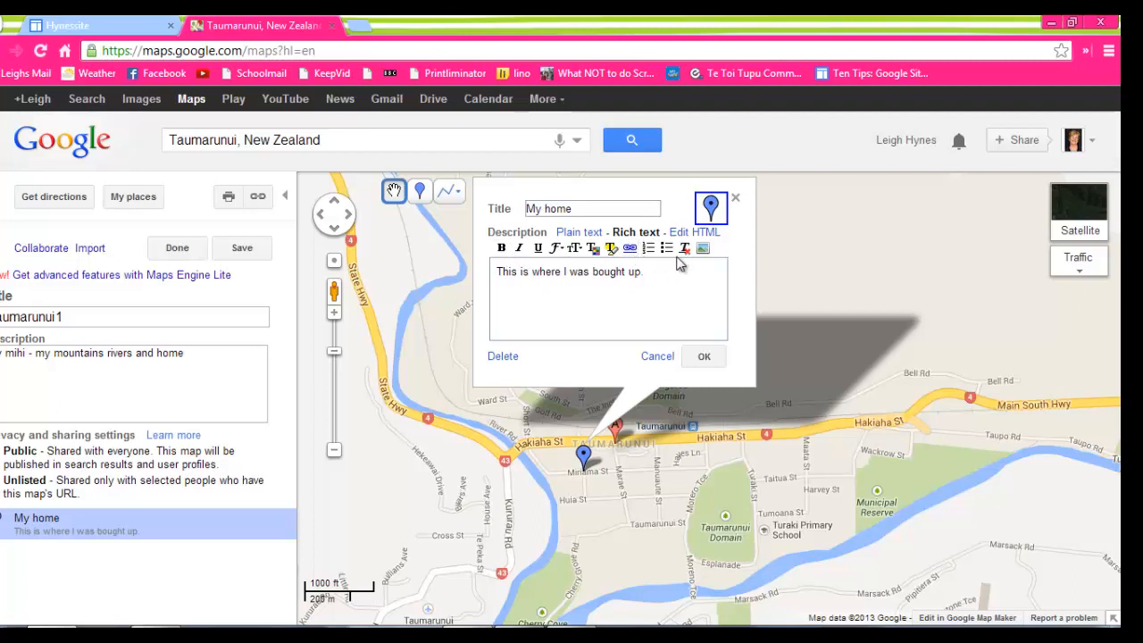
{"action": "left_click", "coordinate": [711, 208]}
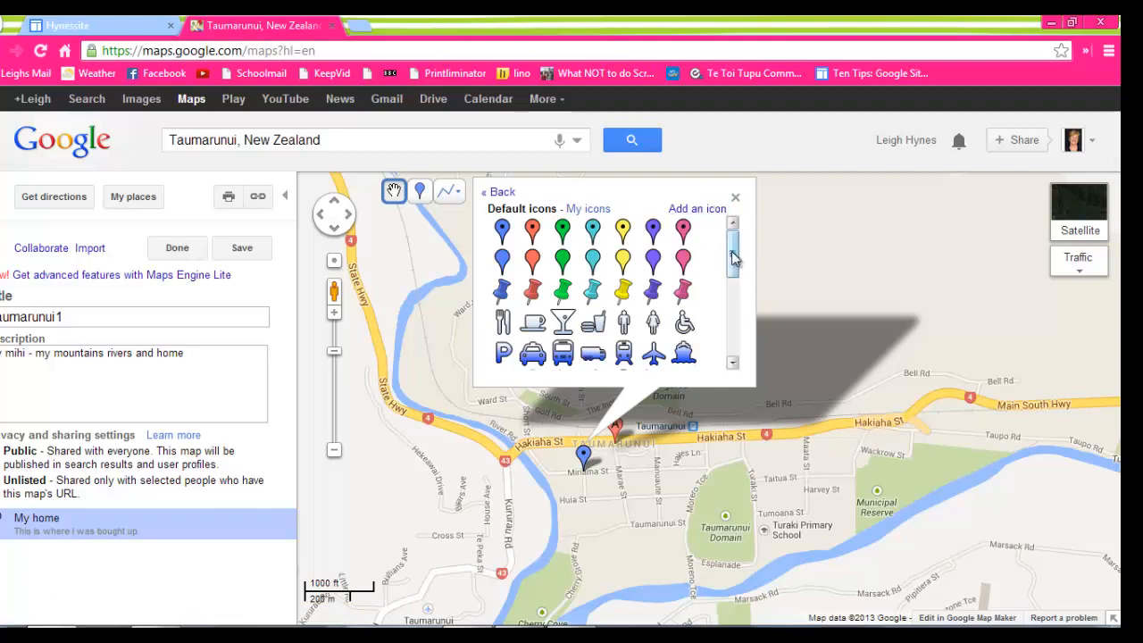
{"action": "mouse_move", "coordinate": [732, 253]}
{"action": "left_mouse_down"}
{"action": "mouse_move", "coordinate": [734, 361]}
{"action": "mouse_move", "coordinate": [727, 241]}
{"action": "left_mouse_up"}
{"action": "left_click", "coordinate": [508, 190]}
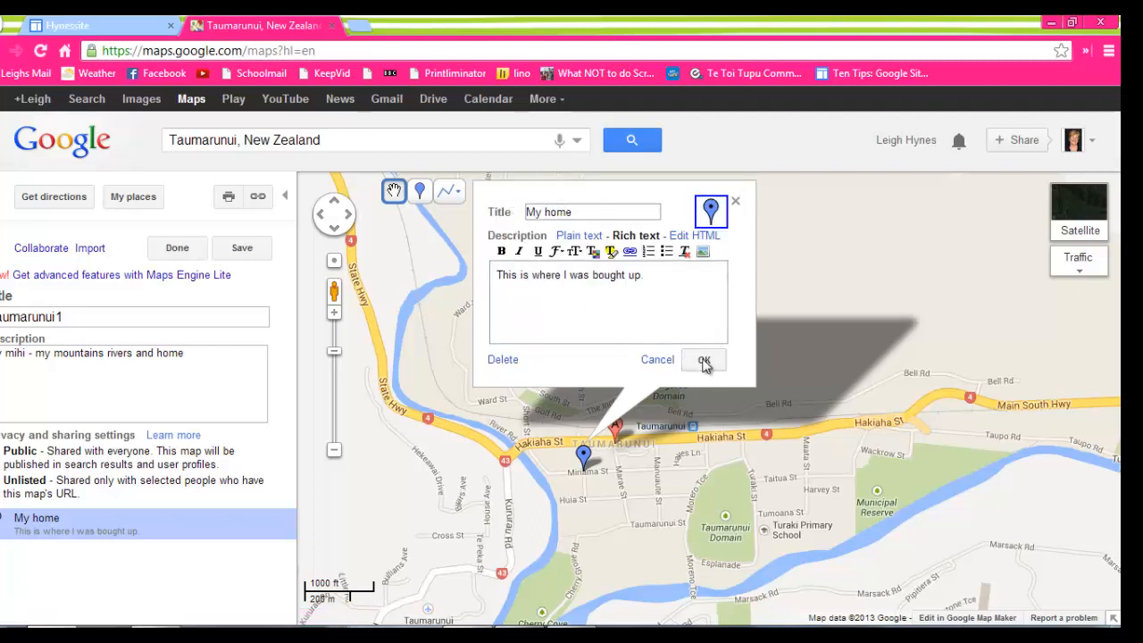
{"action": "left_click", "coordinate": [705, 235]}
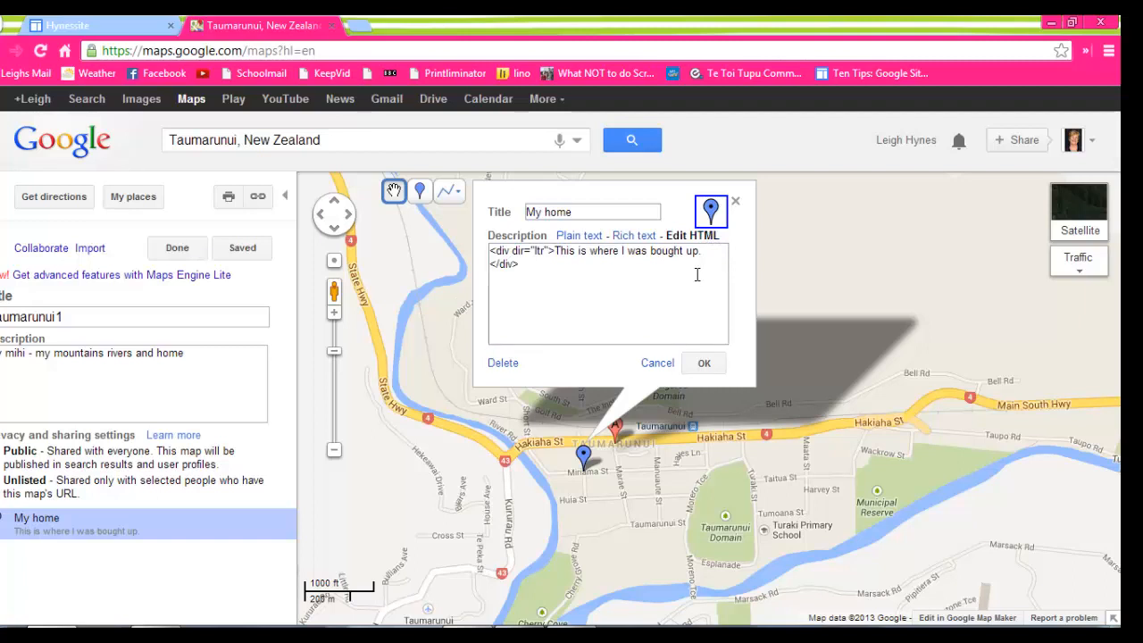
{"action": "left_click", "coordinate": [704, 364]}
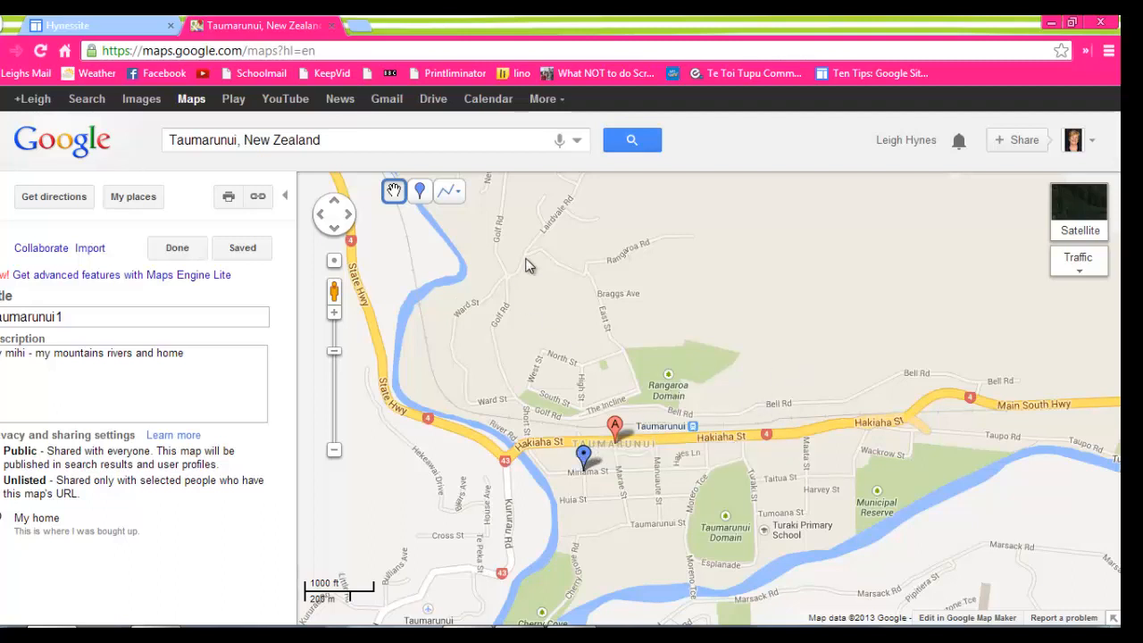
{"action": "left_click", "coordinate": [421, 197]}
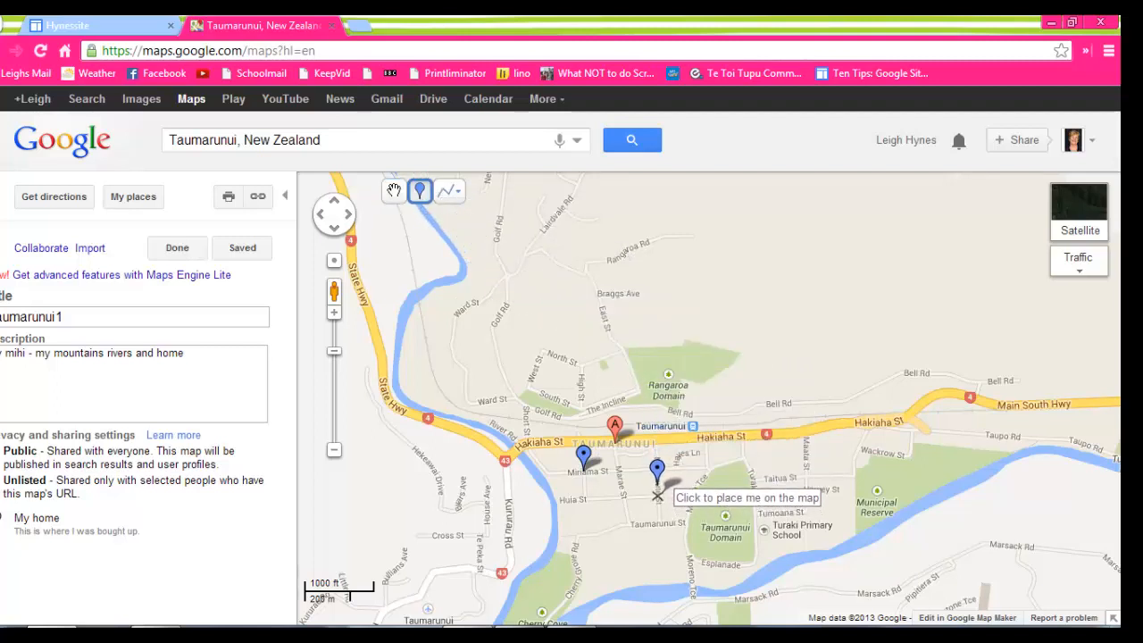
{"action": "left_click", "coordinate": [658, 493]}
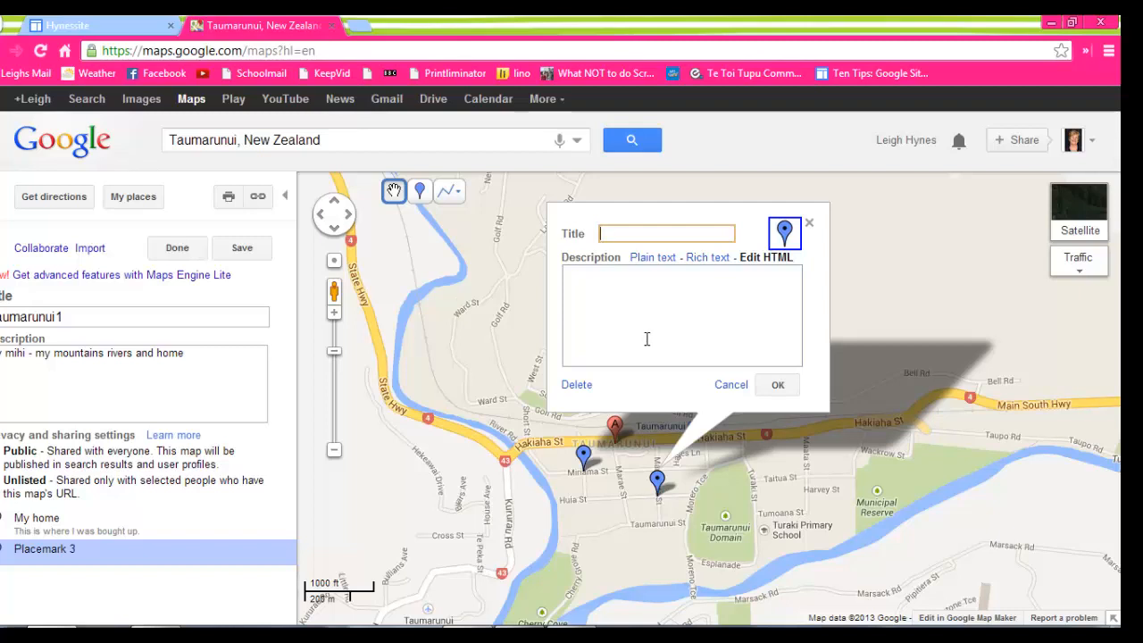
{"action": "type", "text": "Koro's house"}
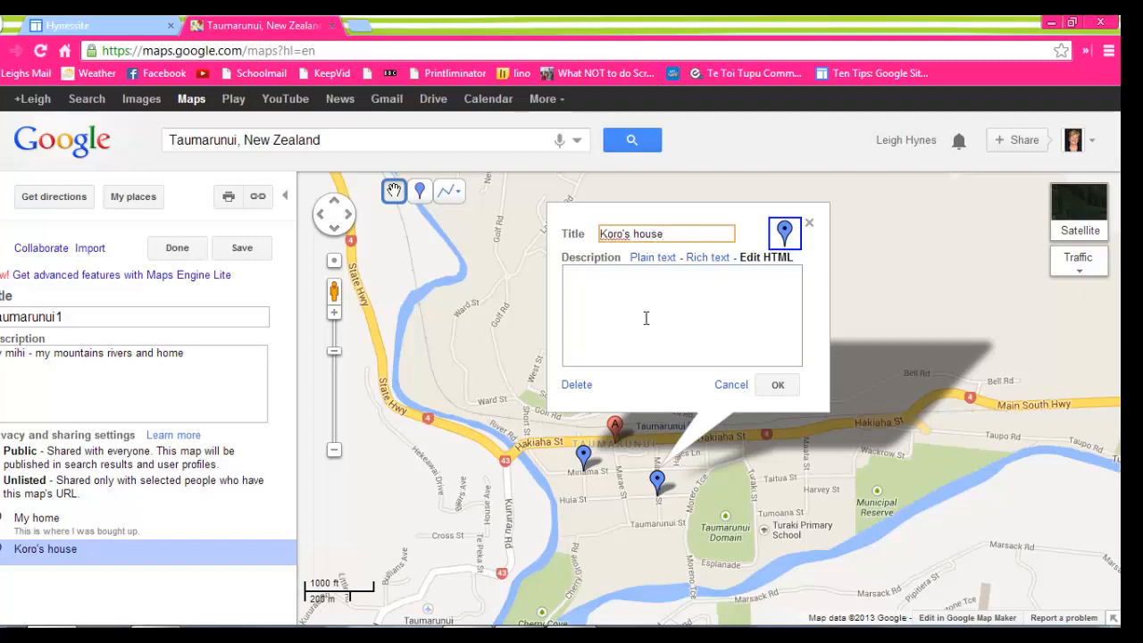
Give the "Koro's house" placemark the description "My koro lived here until he was 97." and accept it.
{"action": "left_click", "coordinate": [645, 317]}
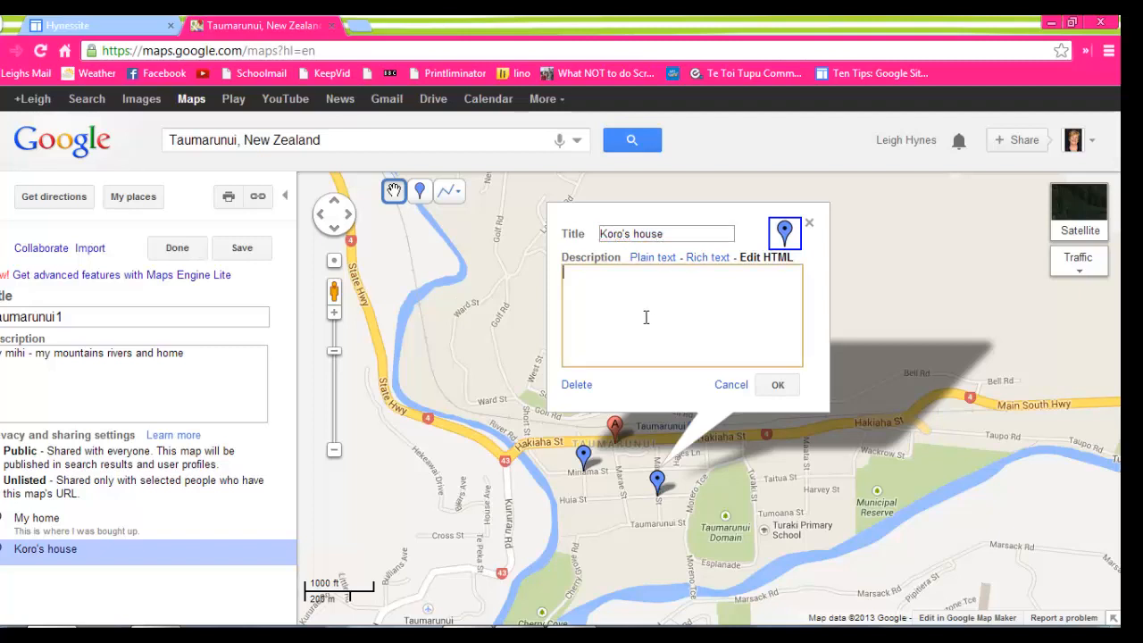
{"action": "type", "text": "My koro "}
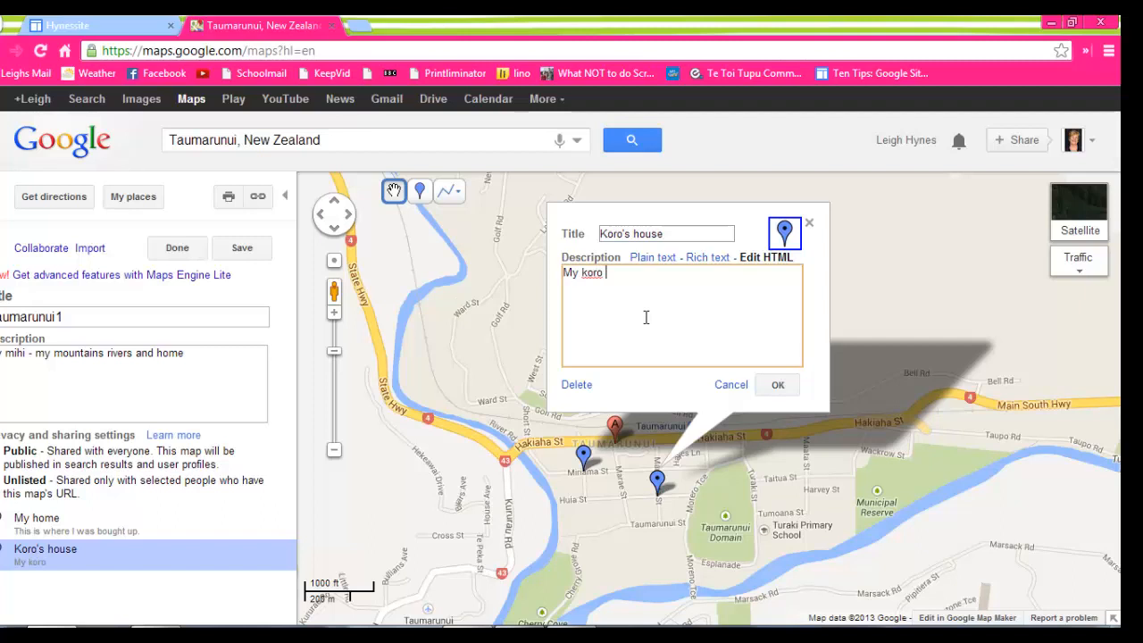
{"action": "type", "text": "lived here until h"}
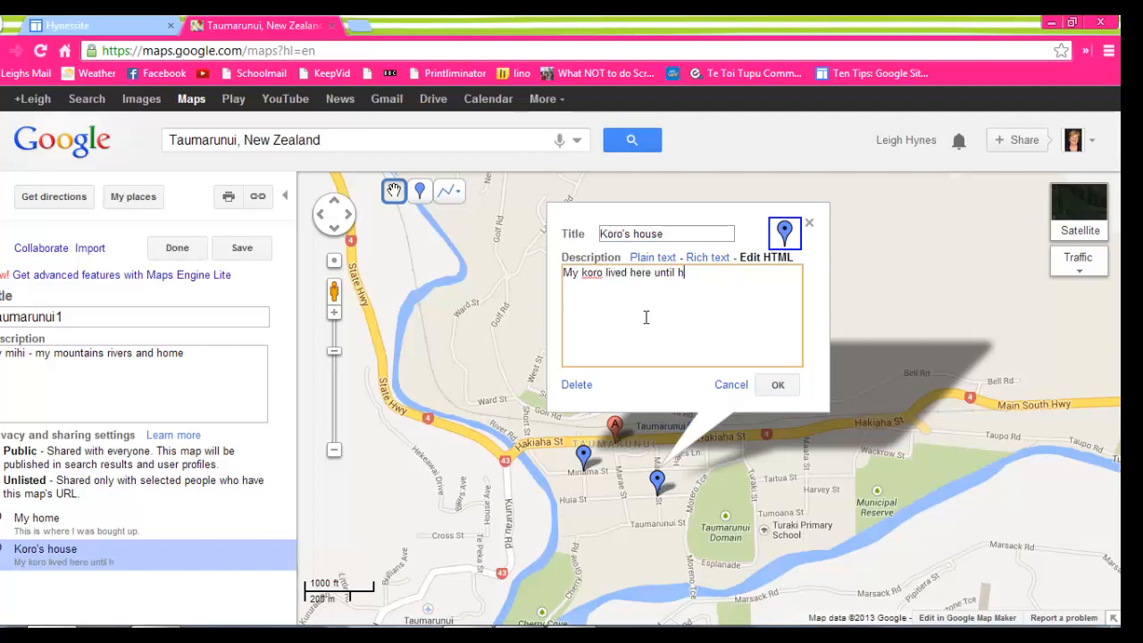
{"action": "type", "text": "e was 97."}
{"action": "left_click", "coordinate": [773, 385]}
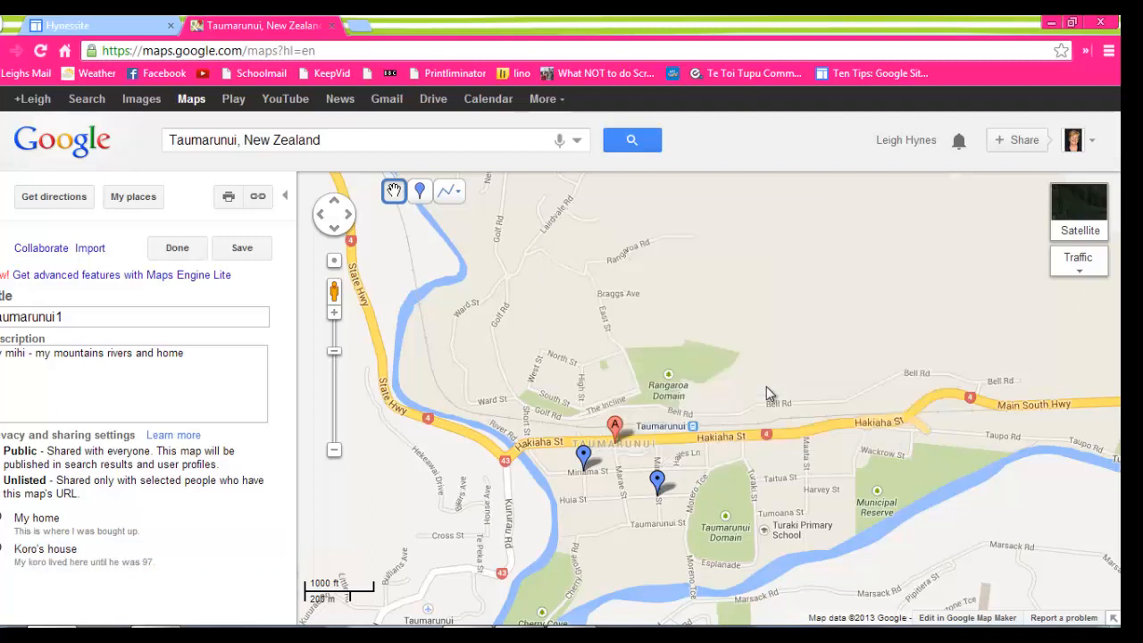
Add a placemark on the river northwest of the town centre and title it "Ongarue River".
{"action": "left_click", "coordinate": [419, 191]}
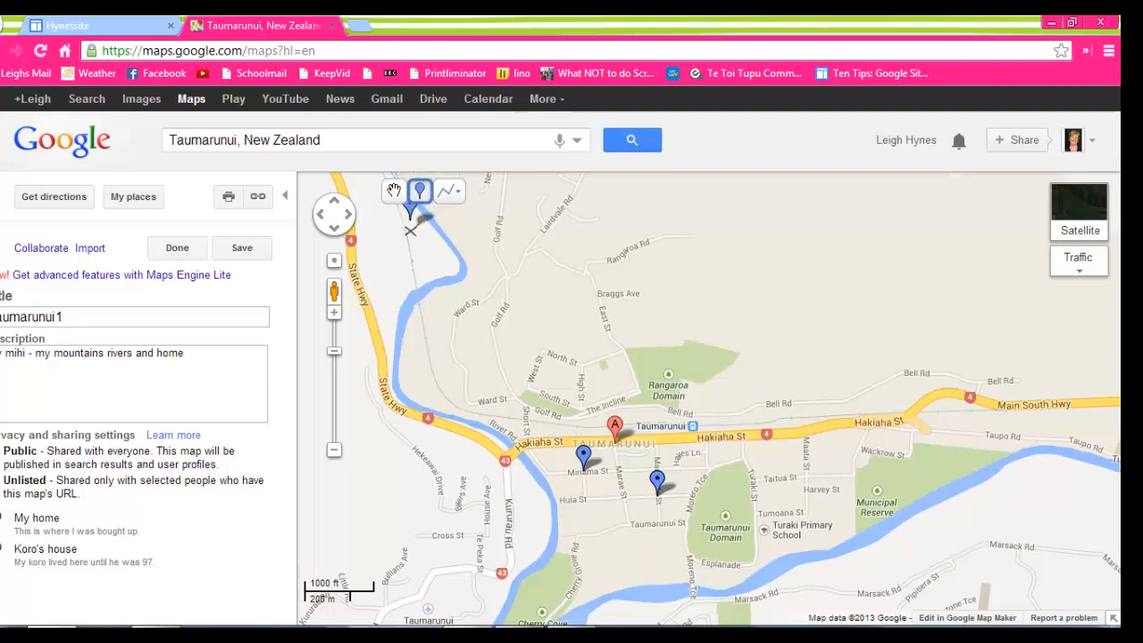
{"action": "left_click", "coordinate": [404, 311]}
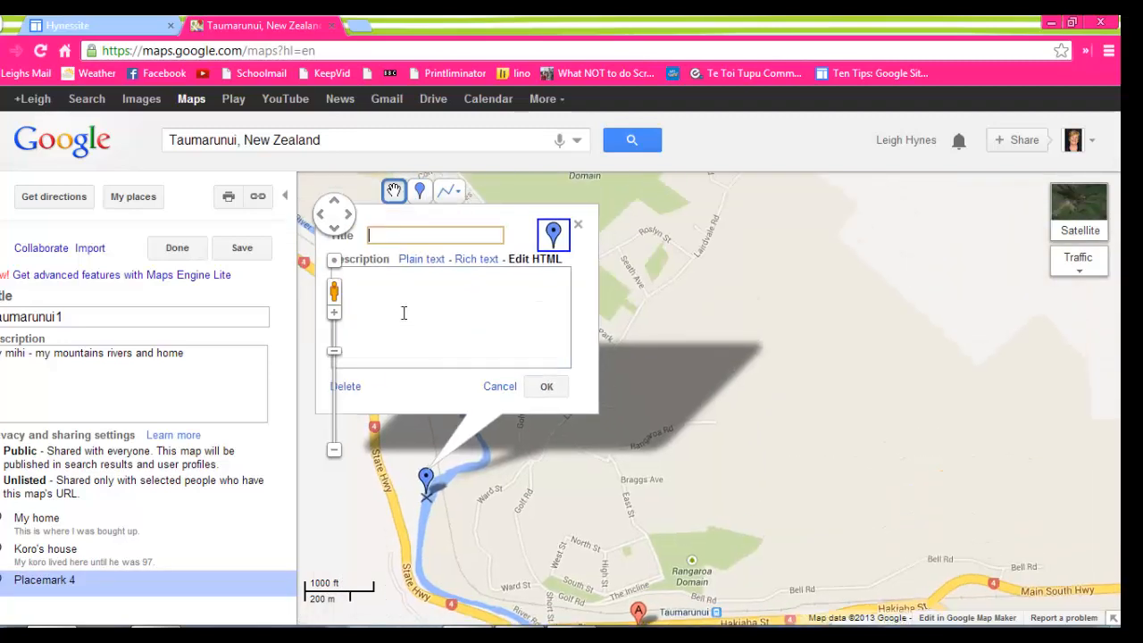
{"action": "type", "text": "O"}
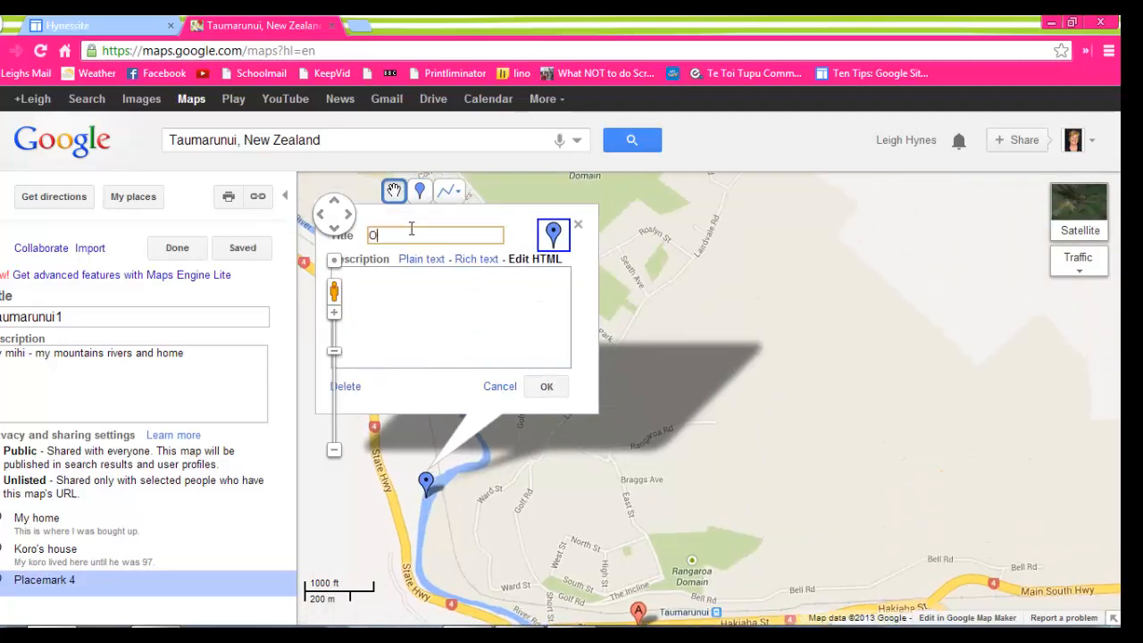
{"action": "type", "text": "ngarue River"}
Give the "Ongarue River" placemark the description "My river, we used to catch eels here" and accept it.
{"action": "left_click", "coordinate": [396, 292]}
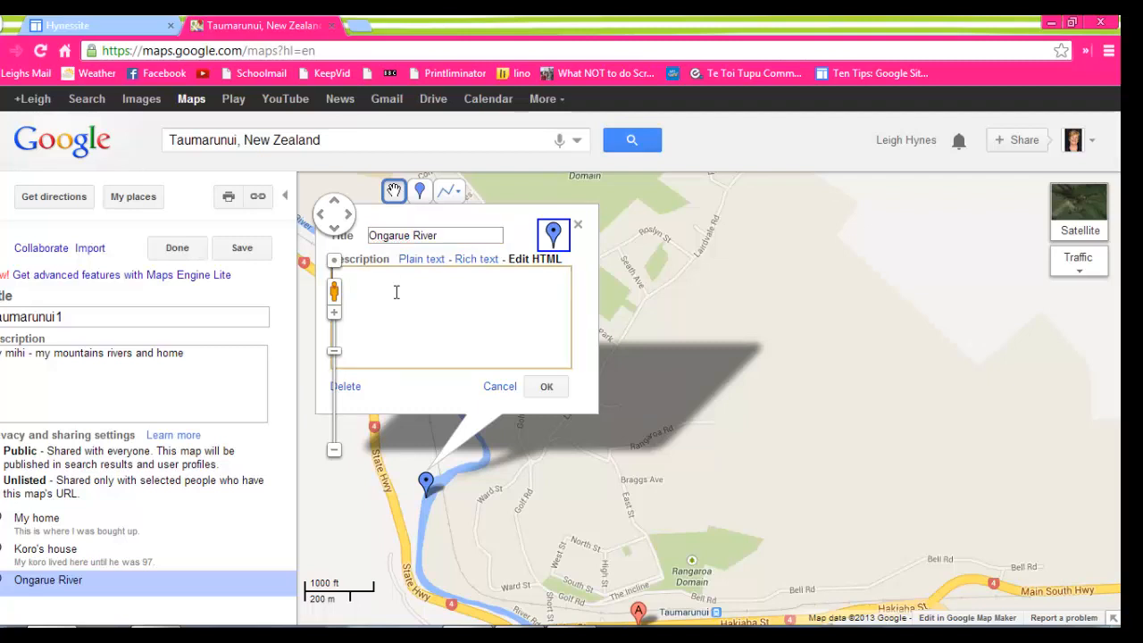
{"action": "type", "text": "My rive"}
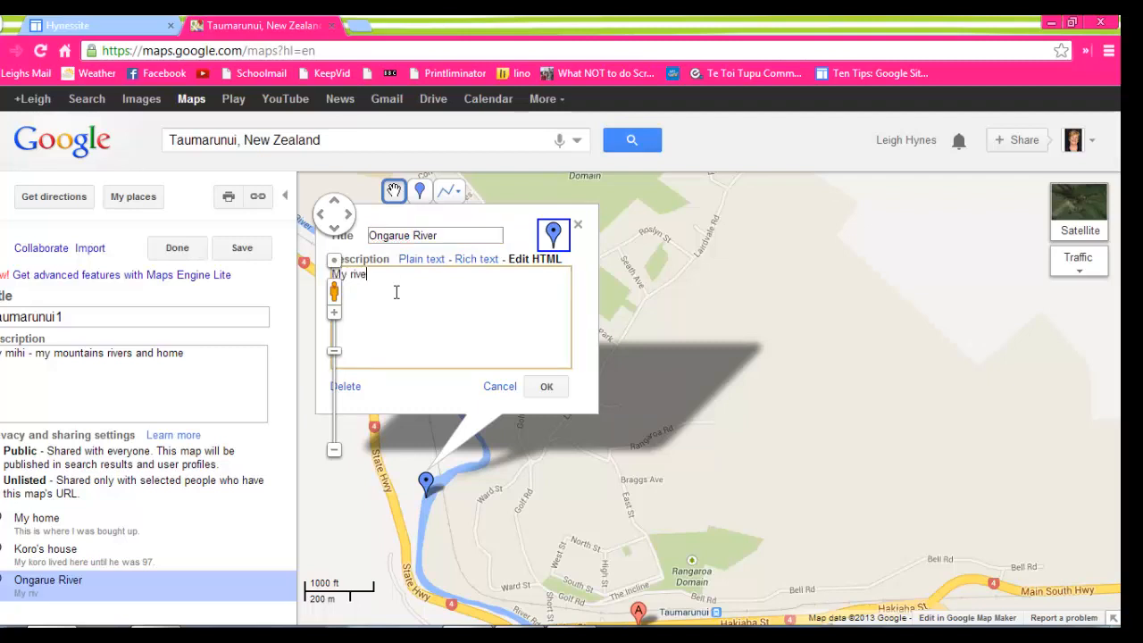
{"action": "type", "text": "r, we used to catch eels"}
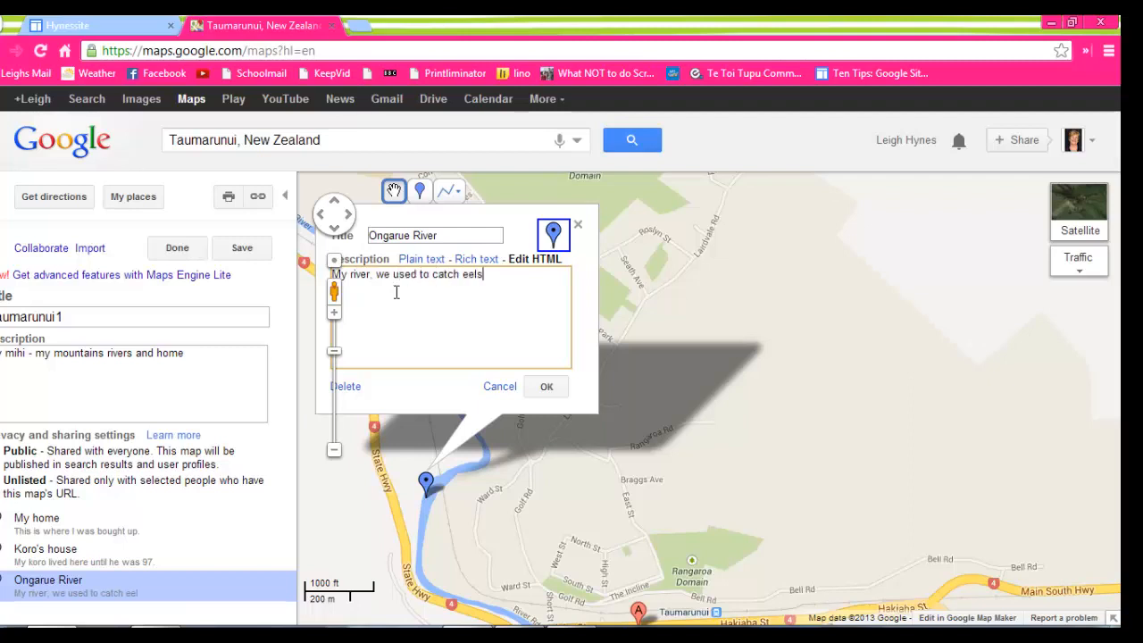
{"action": "type", "text": " here"}
{"action": "left_click", "coordinate": [543, 387]}
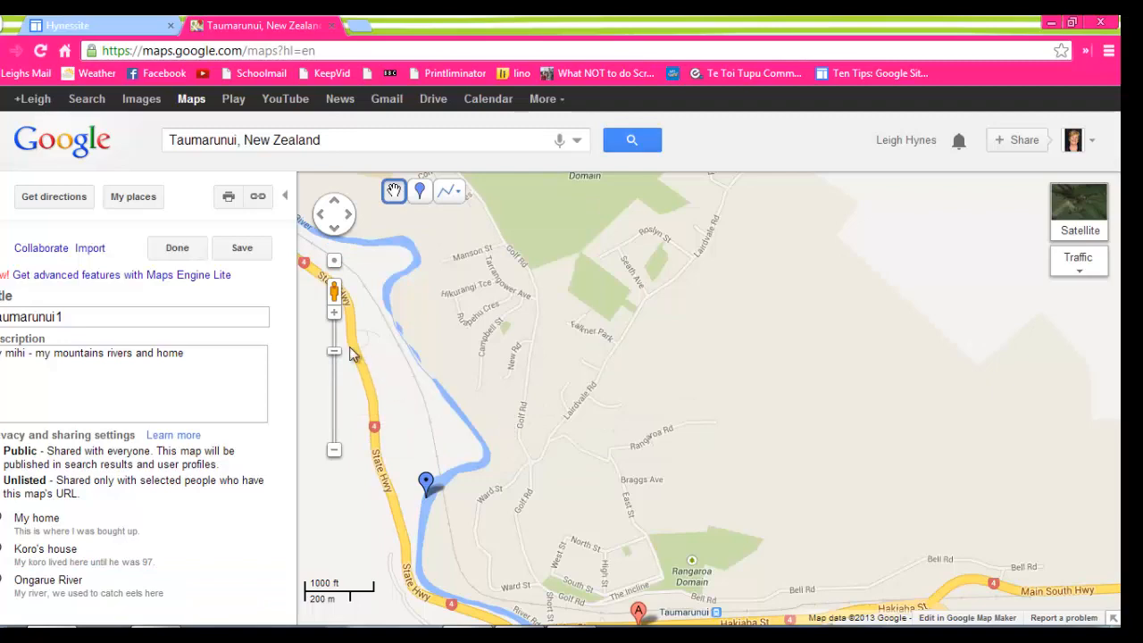
Add a placemark in the hills north-northeast of Taumarunui, outside the shaded town boundary, and title it "Mt Hikurangi".
{"action": "left_click", "coordinate": [334, 452]}
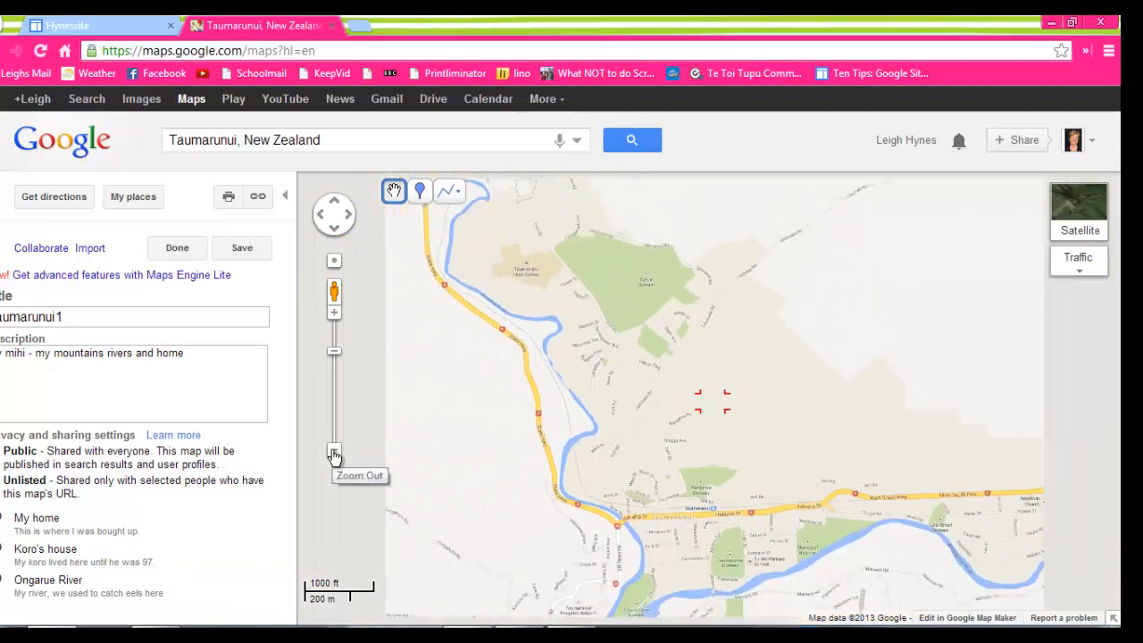
{"action": "left_click", "coordinate": [334, 452]}
{"action": "left_click", "coordinate": [334, 452]}
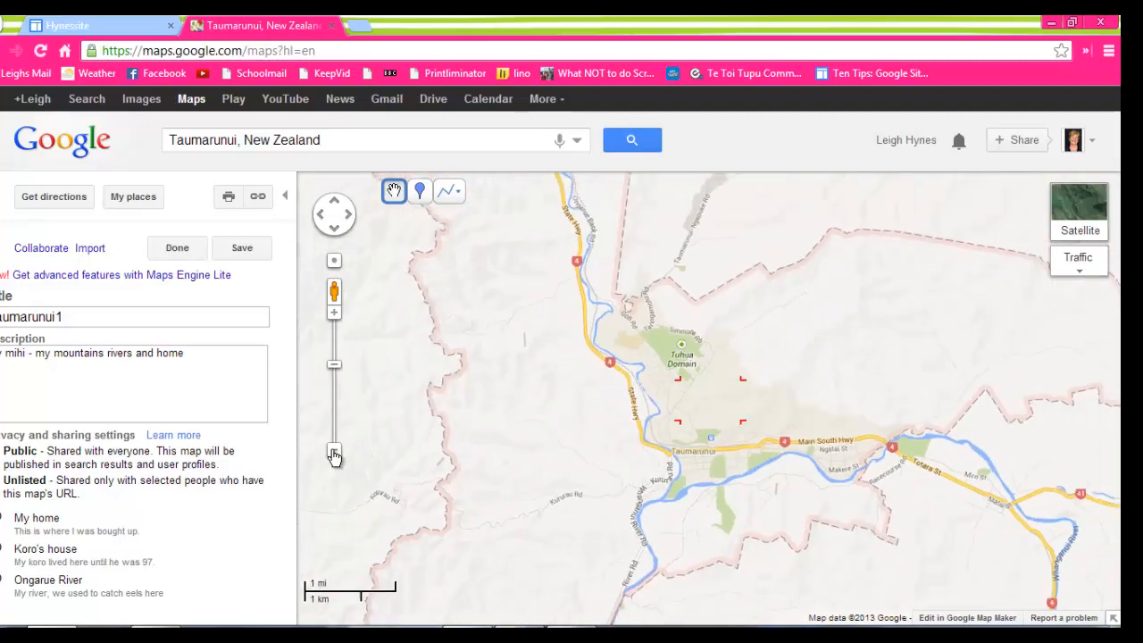
{"action": "left_click", "coordinate": [334, 453]}
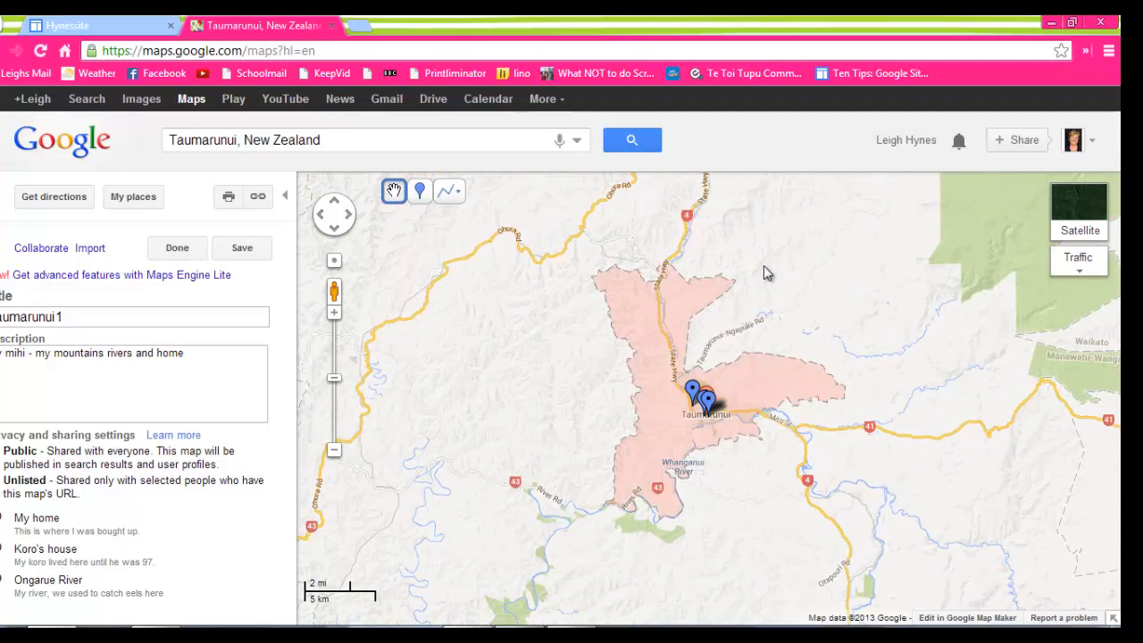
{"action": "left_click", "coordinate": [421, 193]}
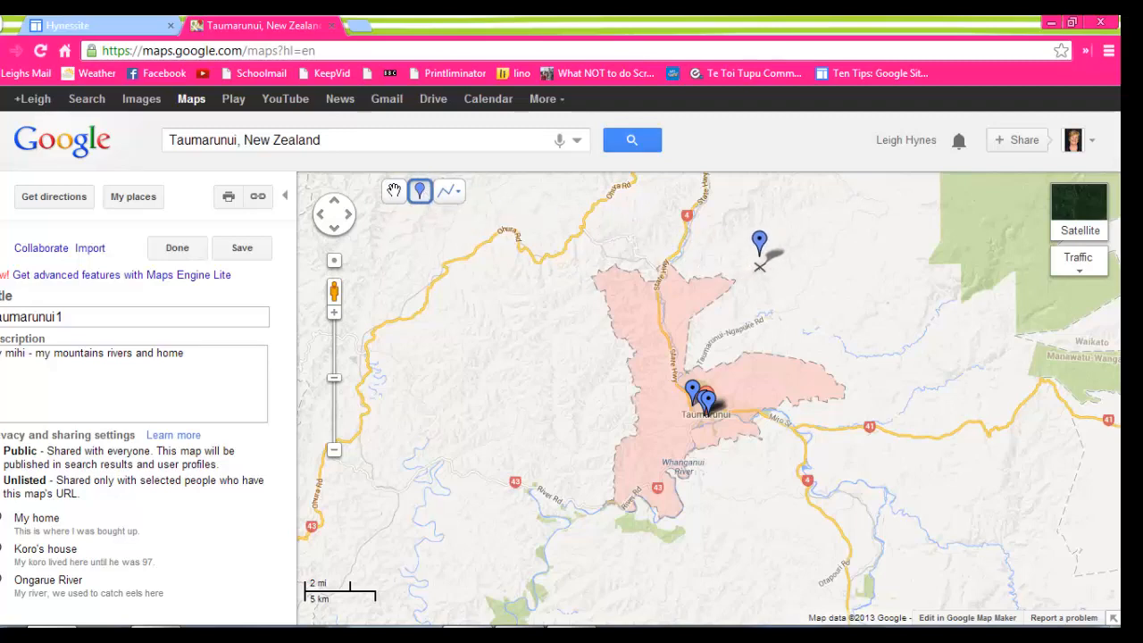
{"action": "left_click", "coordinate": [757, 269]}
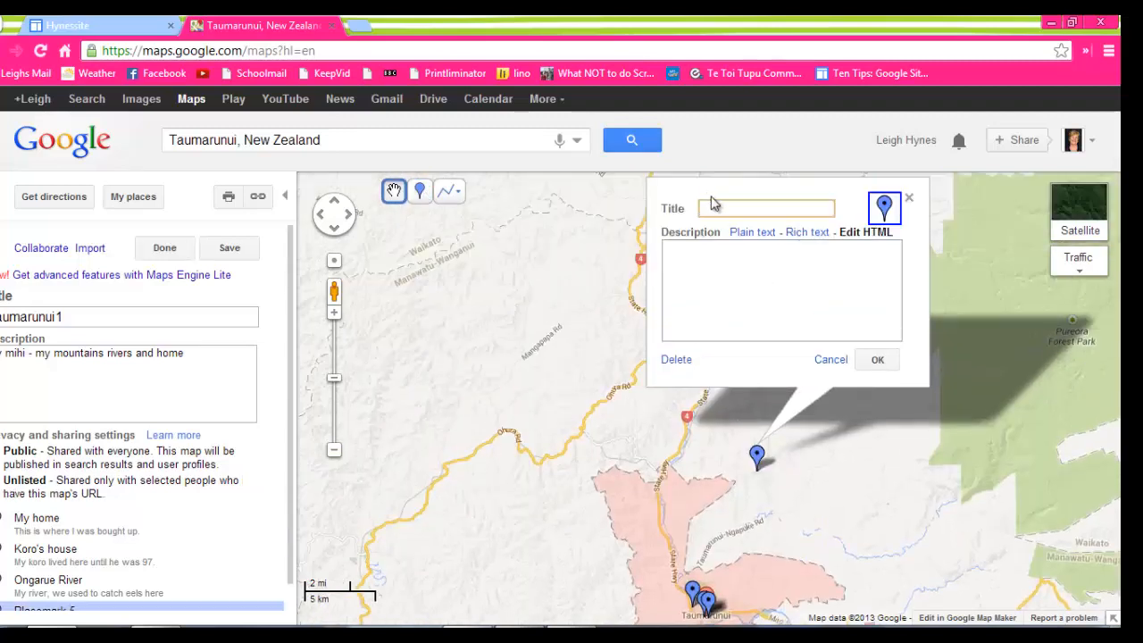
{"action": "type", "text": "Mt Hikurangi"}
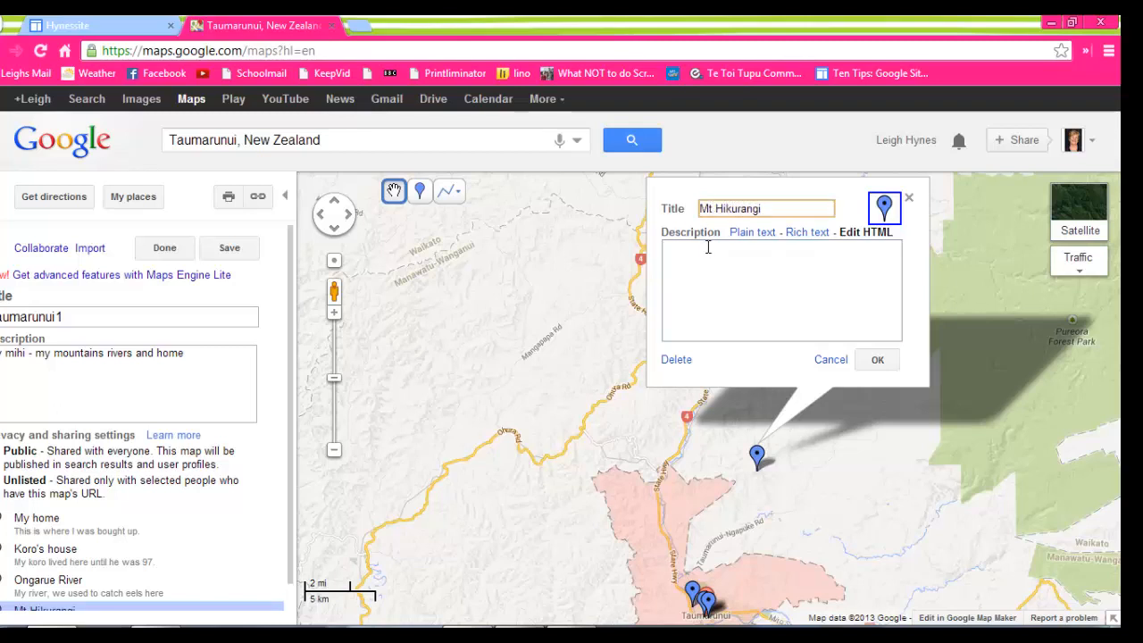
Give the "Mt Hikurangi" placemark a description beginning "Flat table top" and accept it.
{"action": "left_click", "coordinate": [707, 248]}
{"action": "type", "text": "Flat "}
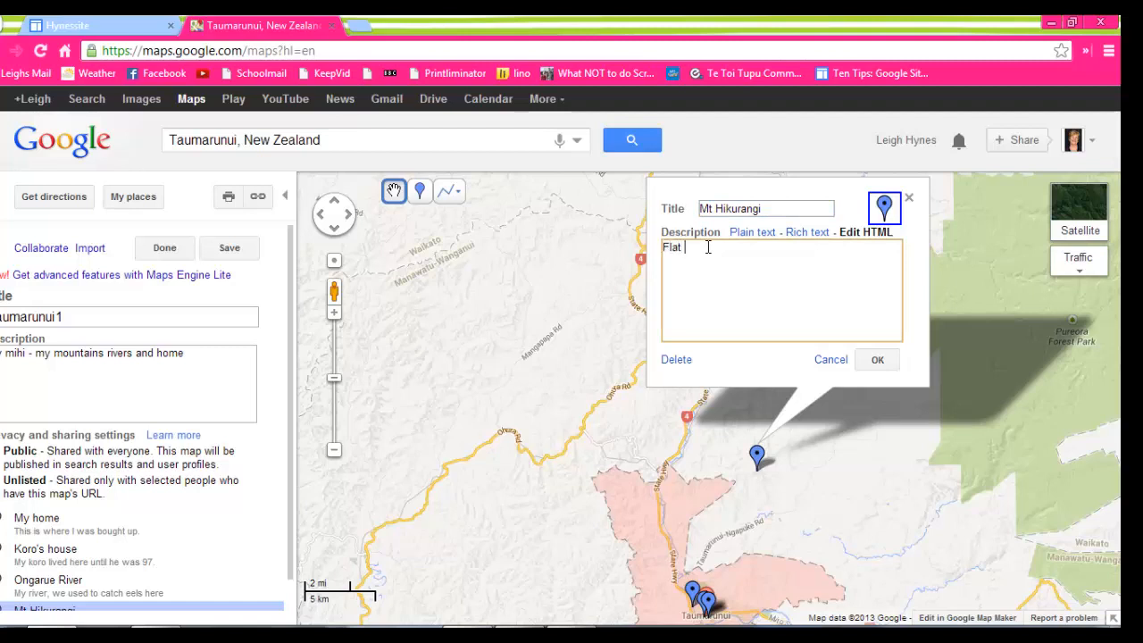
{"action": "type", "text": "table top mountain"}
{"action": "left_click", "coordinate": [871, 363]}
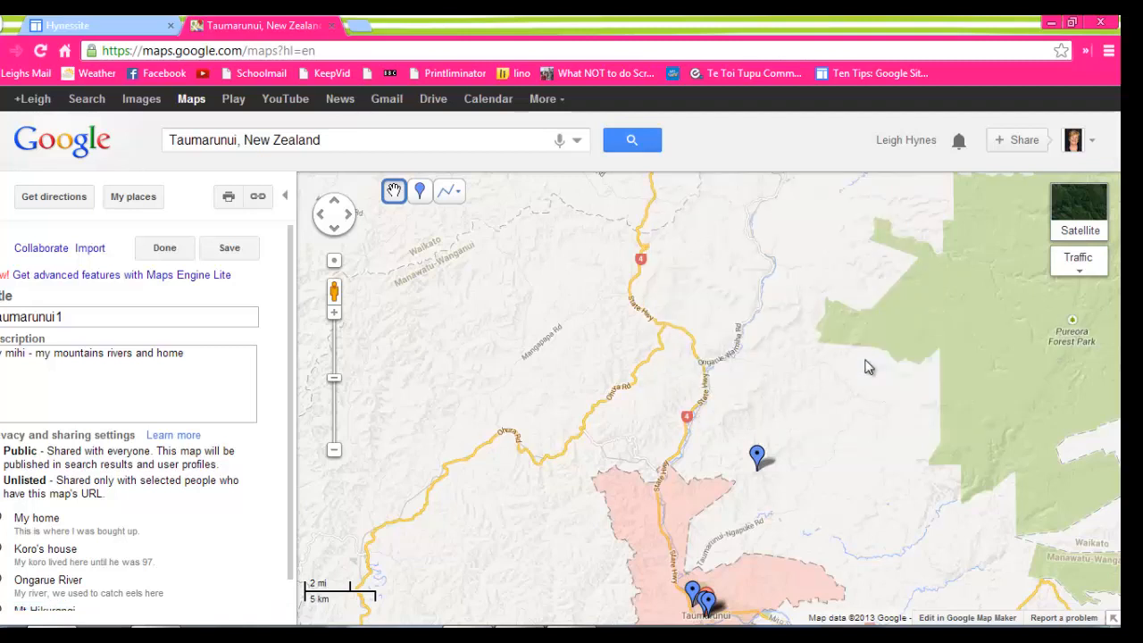
Add a placemark on the state highway north of Taumarunui, inside the shaded boundary, and title it "My bus stop".
{"action": "left_click_drag", "start_coordinate": [829, 486], "coordinate": [813, 342]}
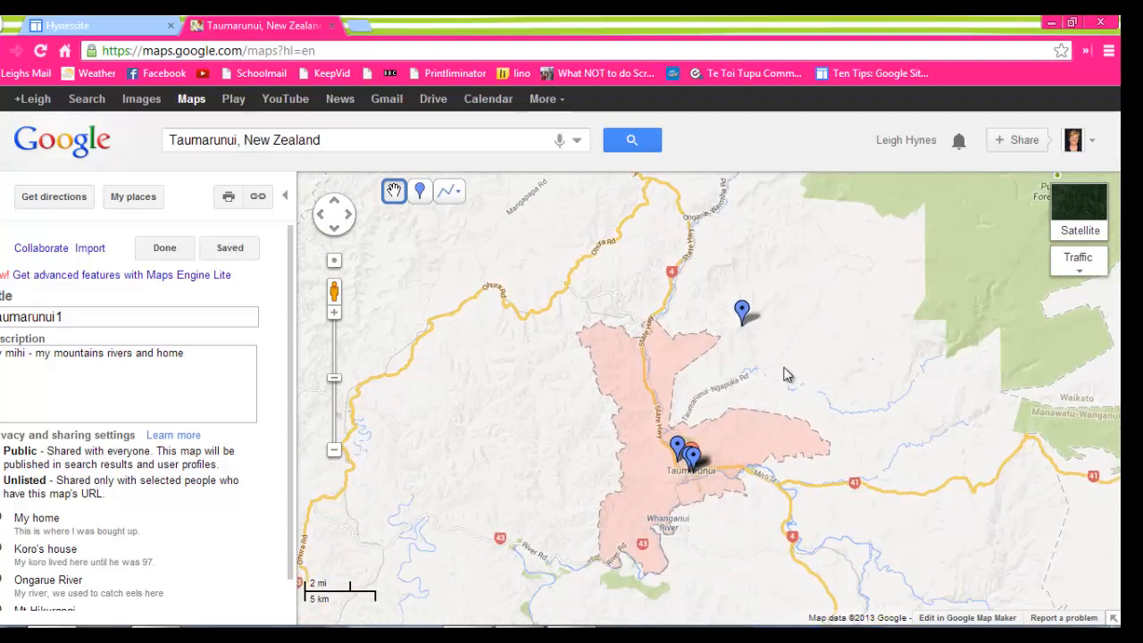
{"action": "left_click", "coordinate": [421, 198]}
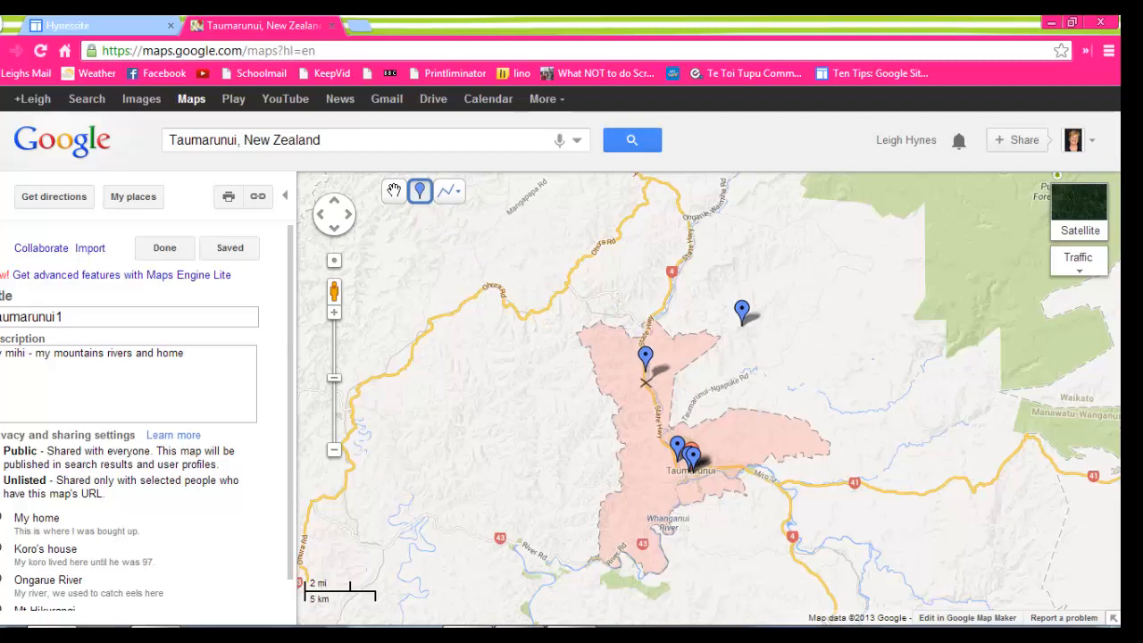
{"action": "left_click", "coordinate": [646, 383]}
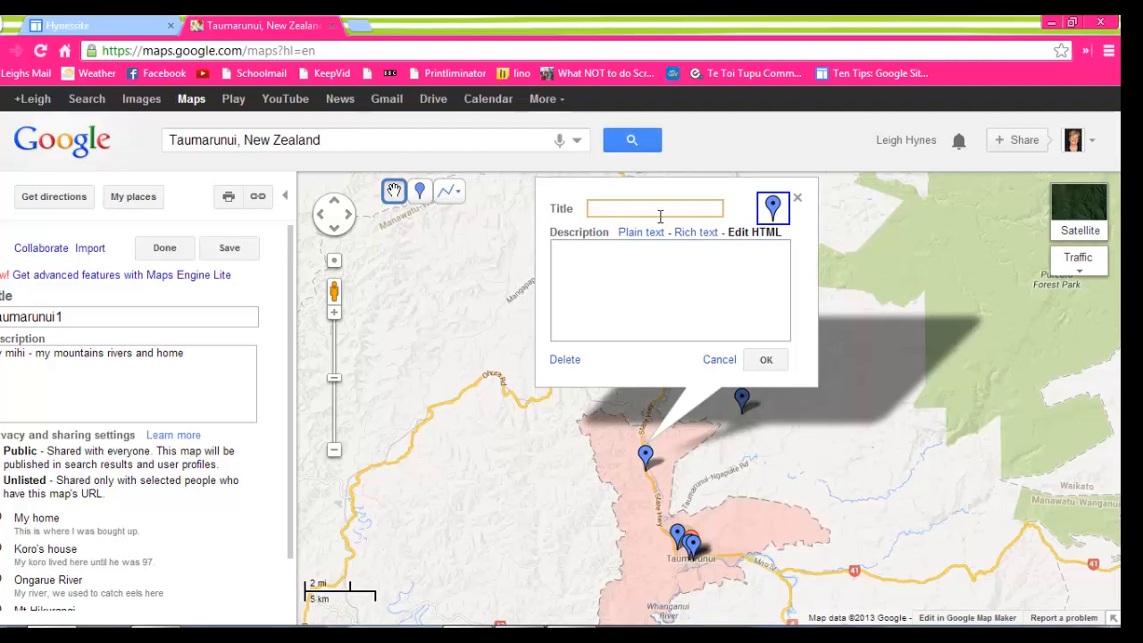
{"action": "type", "text": "My bus stop"}
{"action": "left_click", "coordinate": [765, 360]}
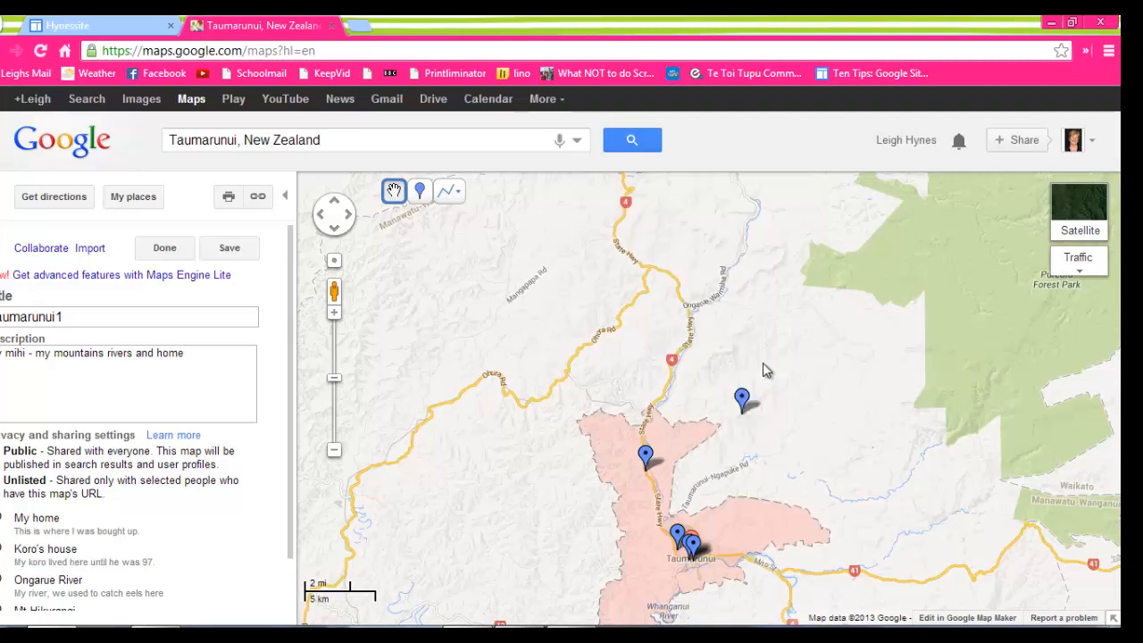
Change the "My bus stop" placemark's icon to the blue bus symbol.
{"action": "left_click", "coordinate": [645, 456]}
{"action": "left_click", "coordinate": [769, 206]}
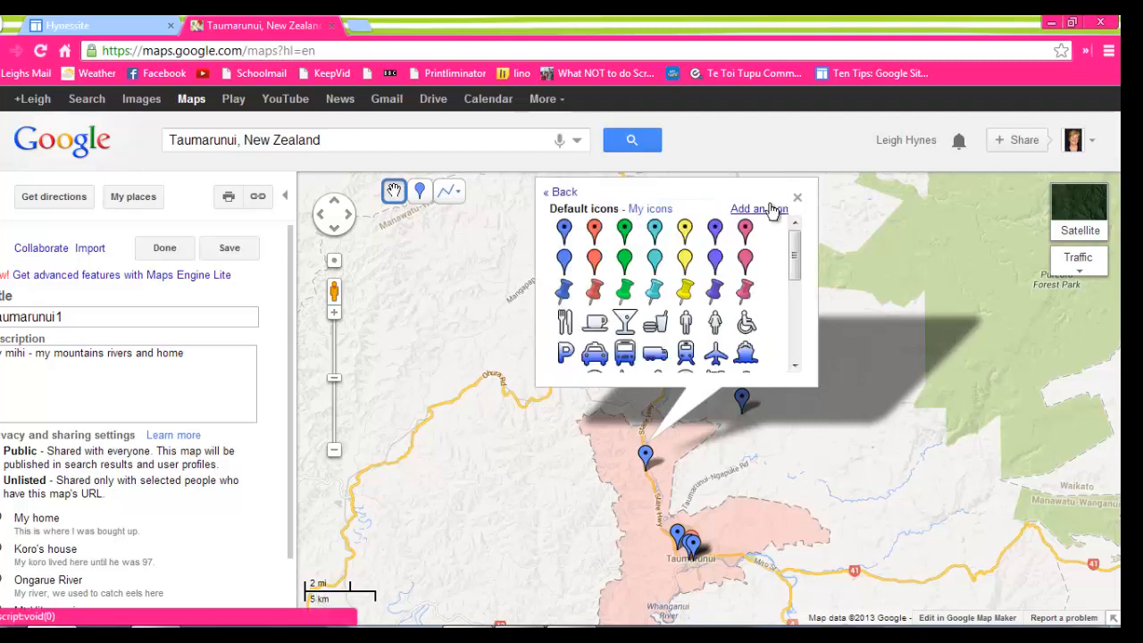
{"action": "left_click", "coordinate": [627, 353]}
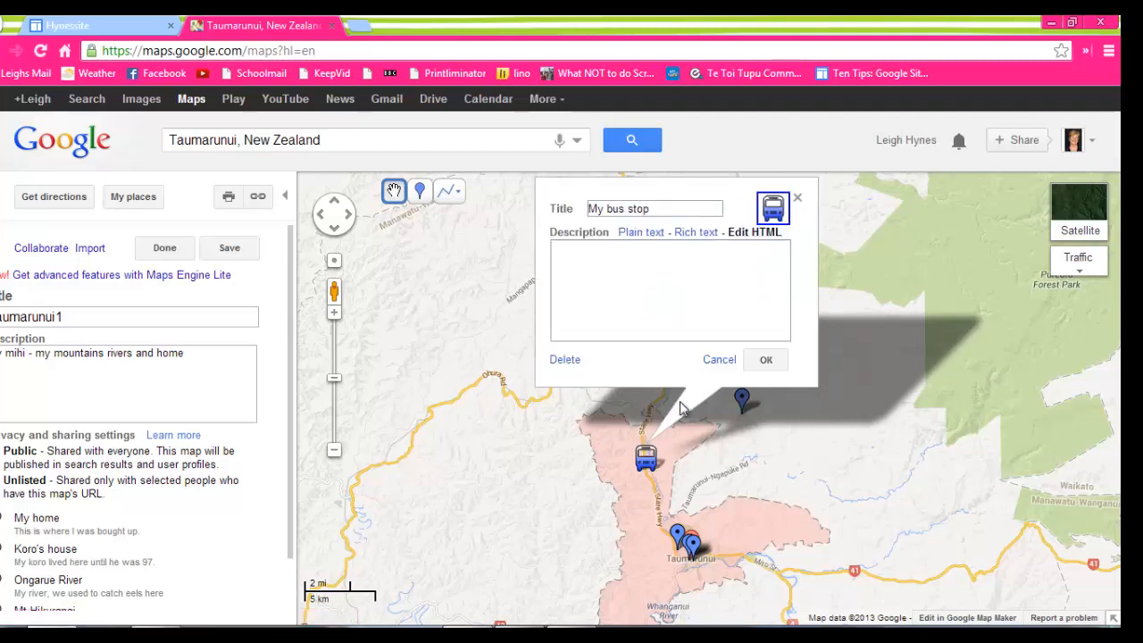
{"action": "left_click", "coordinate": [766, 359]}
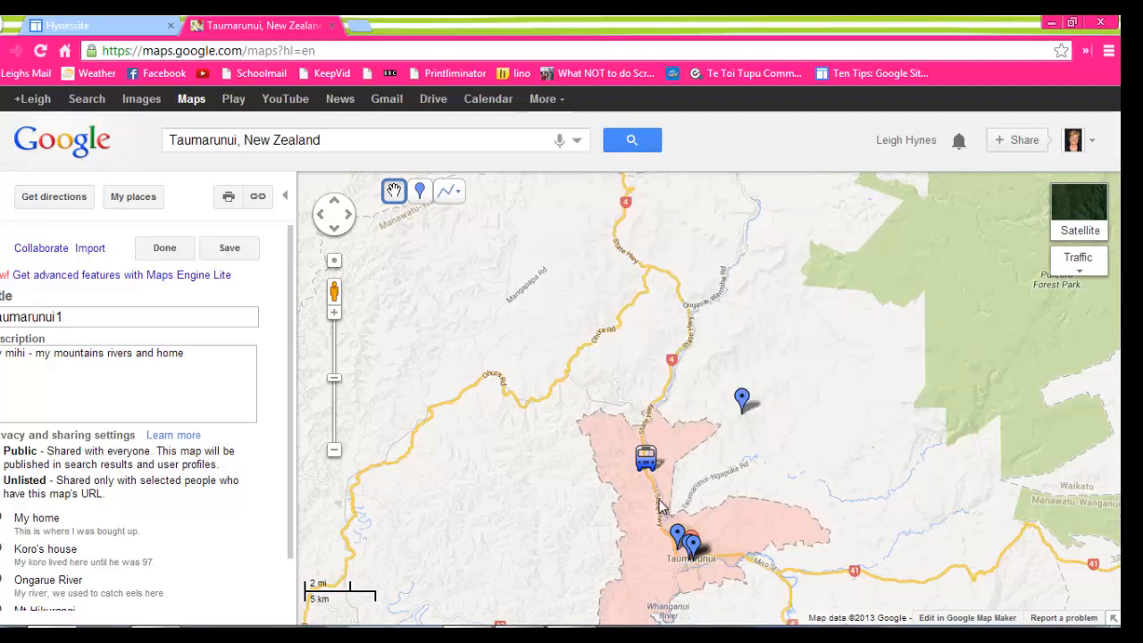
Draw a line along the roads from the bus stop placemark south to central Taumarunui, about 4.15 mi long.
{"action": "left_click_drag", "start_coordinate": [802, 481], "coordinate": [746, 344]}
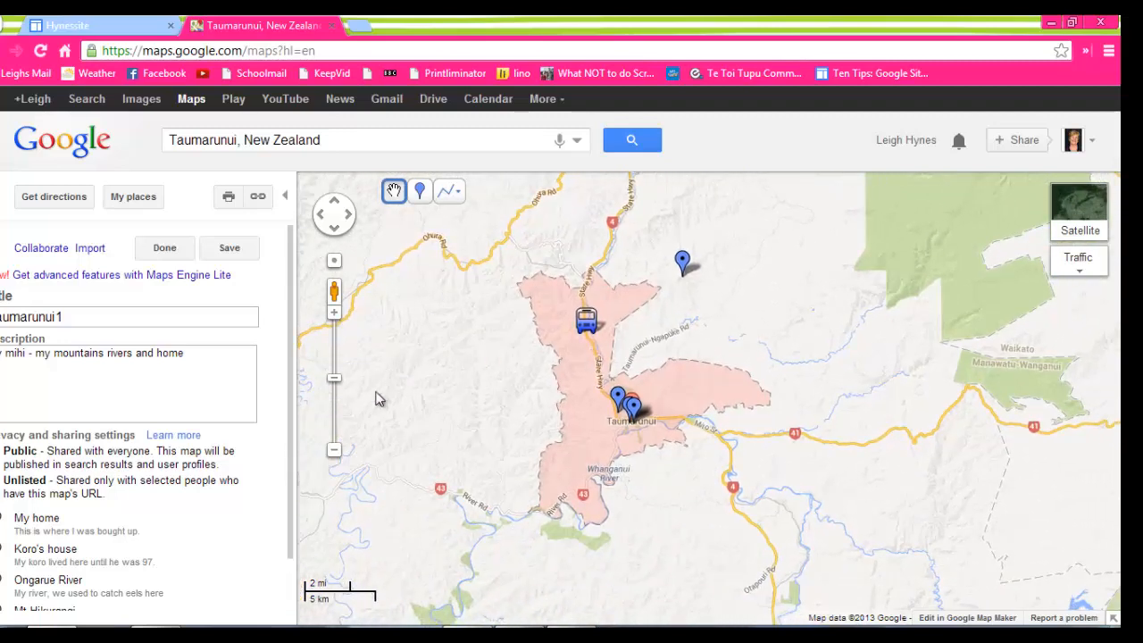
{"action": "left_click", "coordinate": [334, 315]}
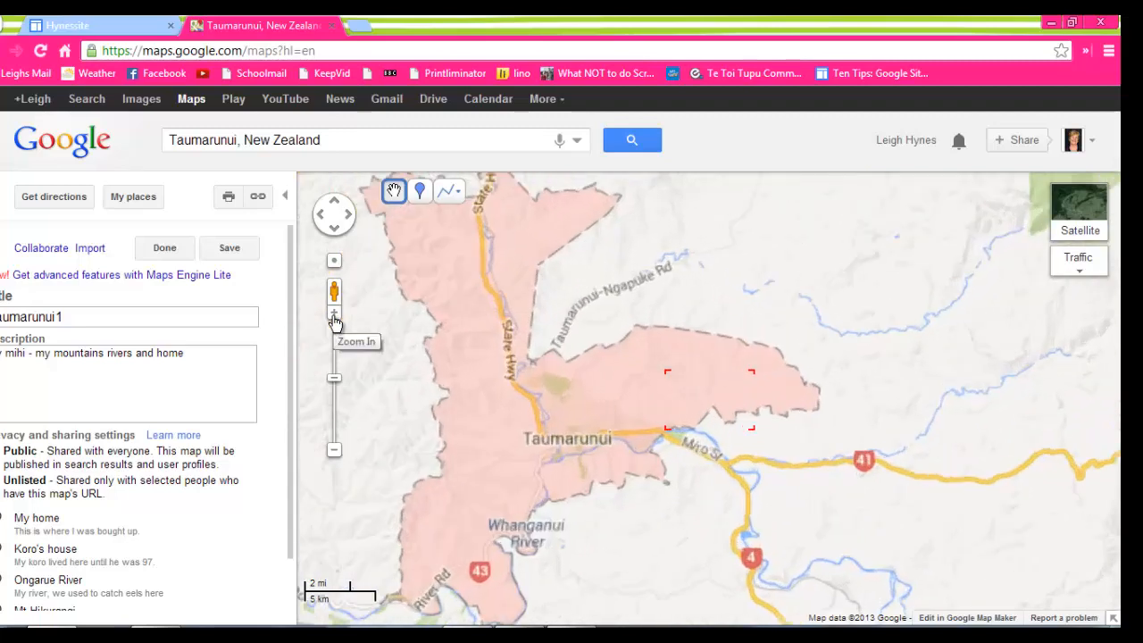
{"action": "left_click", "coordinate": [333, 314]}
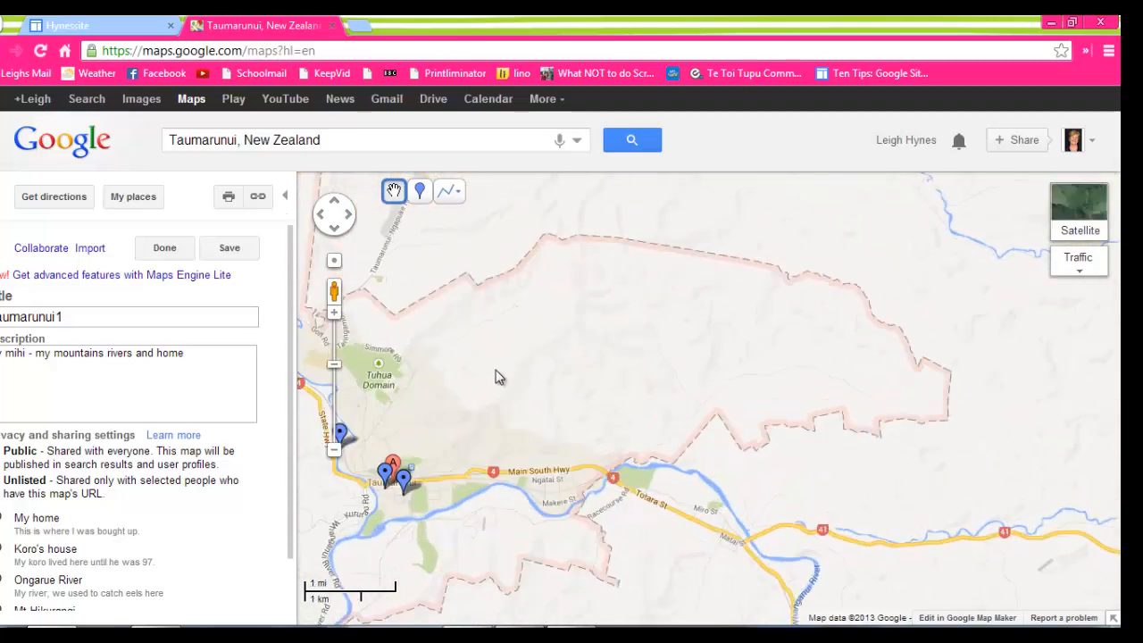
{"action": "left_click_drag", "start_coordinate": [607, 376], "coordinate": [747, 428]}
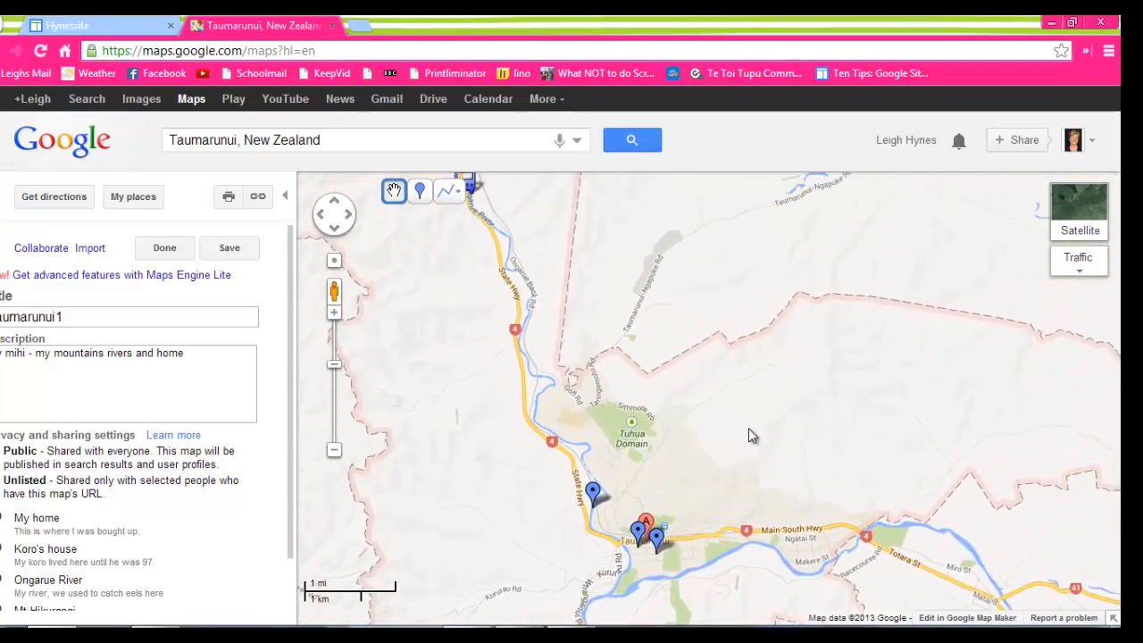
{"action": "left_click_drag", "start_coordinate": [756, 361], "coordinate": [743, 411]}
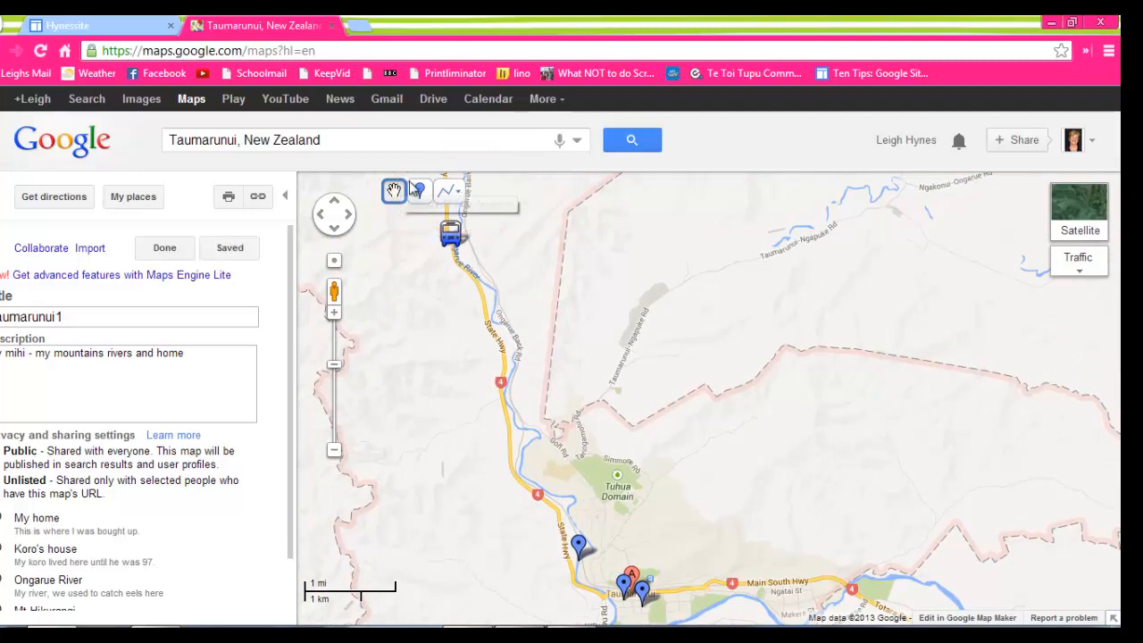
{"action": "left_click", "coordinate": [450, 191]}
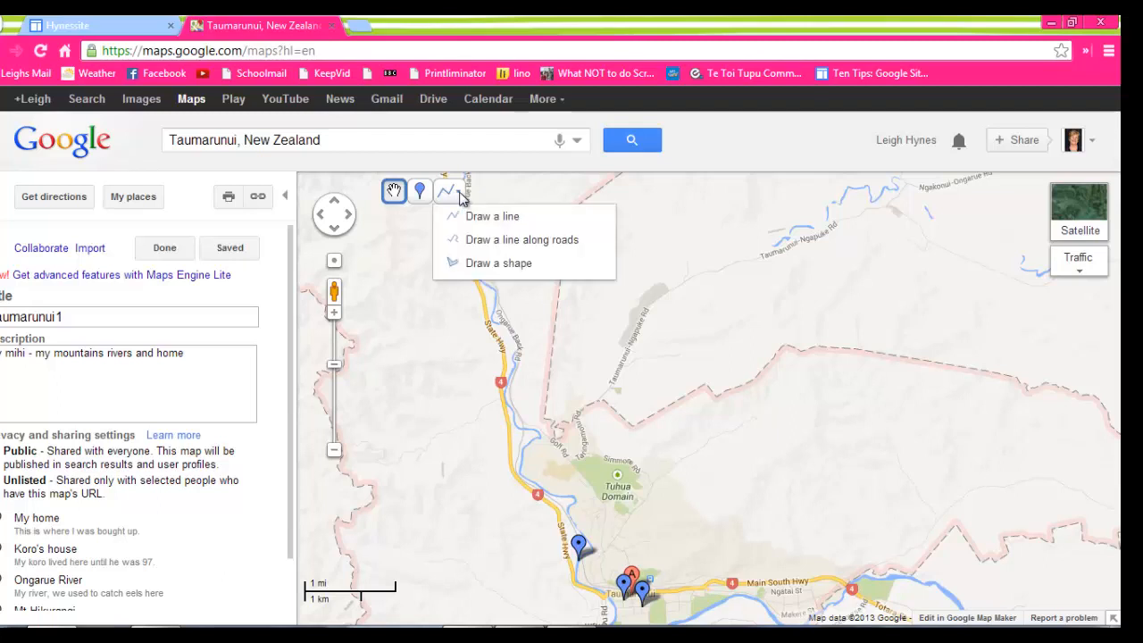
{"action": "left_click", "coordinate": [495, 241]}
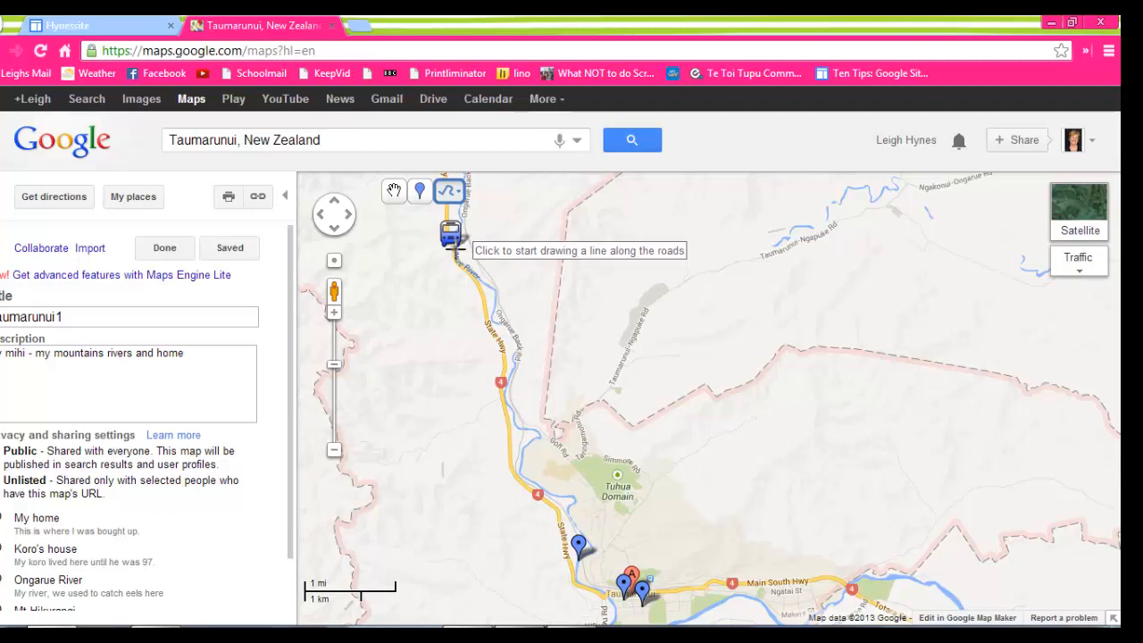
{"action": "left_click", "coordinate": [455, 253]}
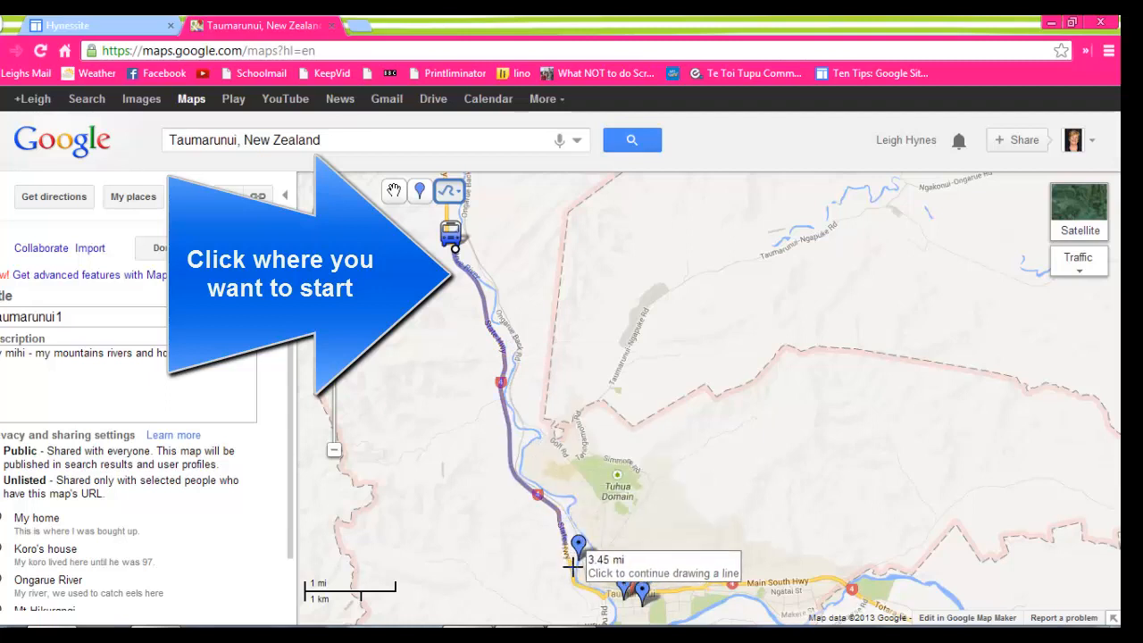
{"action": "left_click", "coordinate": [625, 605]}
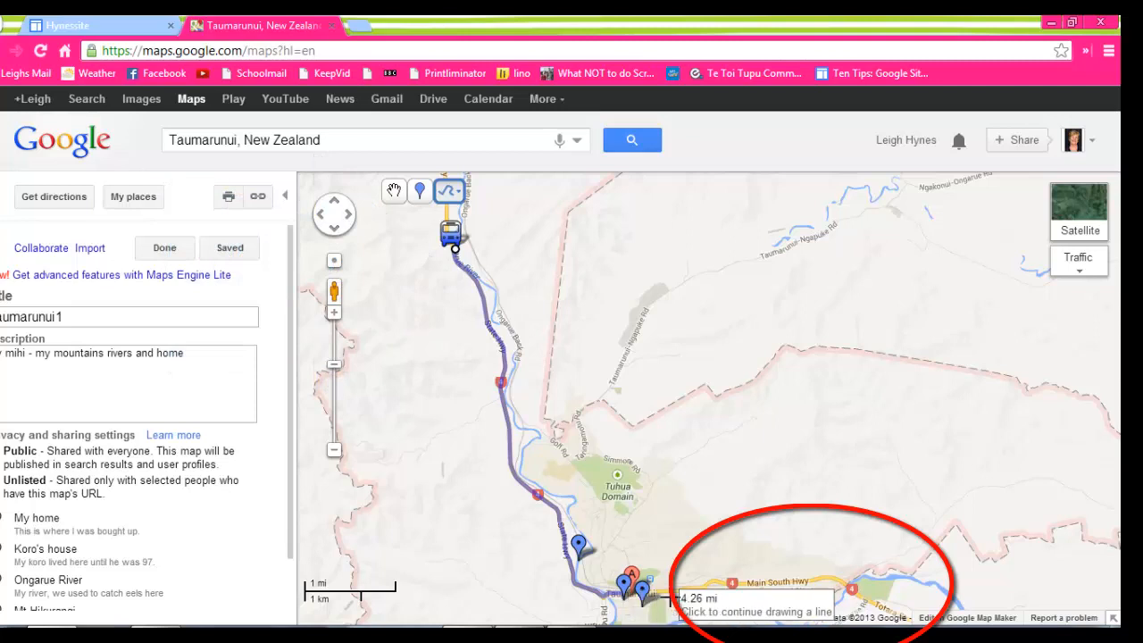
{"action": "left_click", "coordinate": [607, 593]}
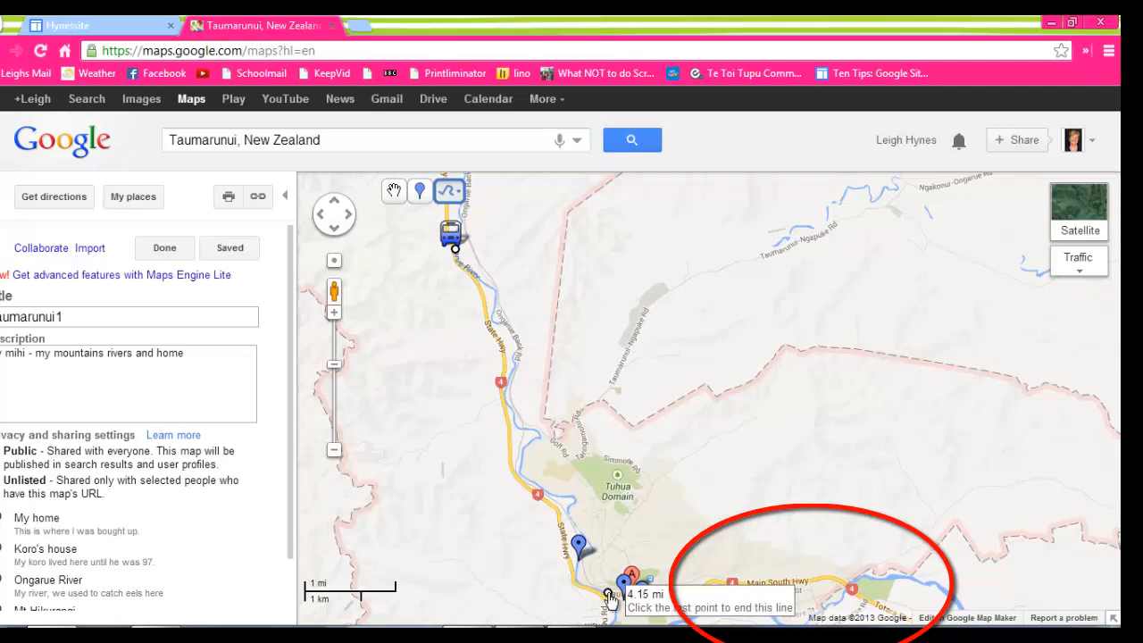
{"action": "left_click", "coordinate": [608, 594]}
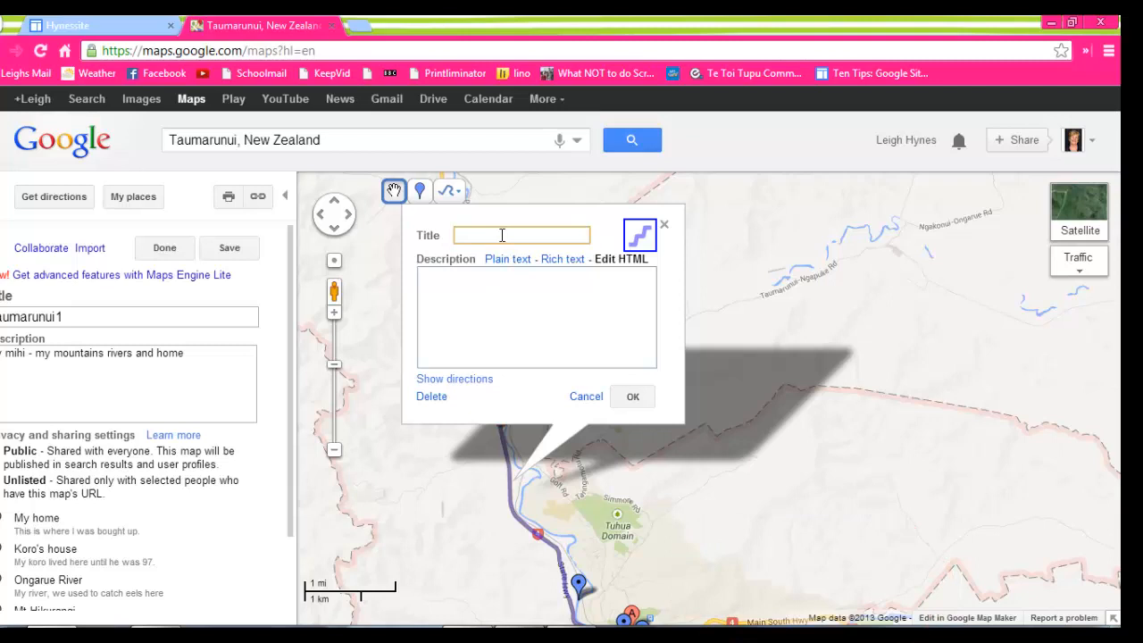
Title the road line "Road to travel to school", describe it as "Made up stuff", and finish editing the map.
{"action": "type", "text": "Road to travel to school"}
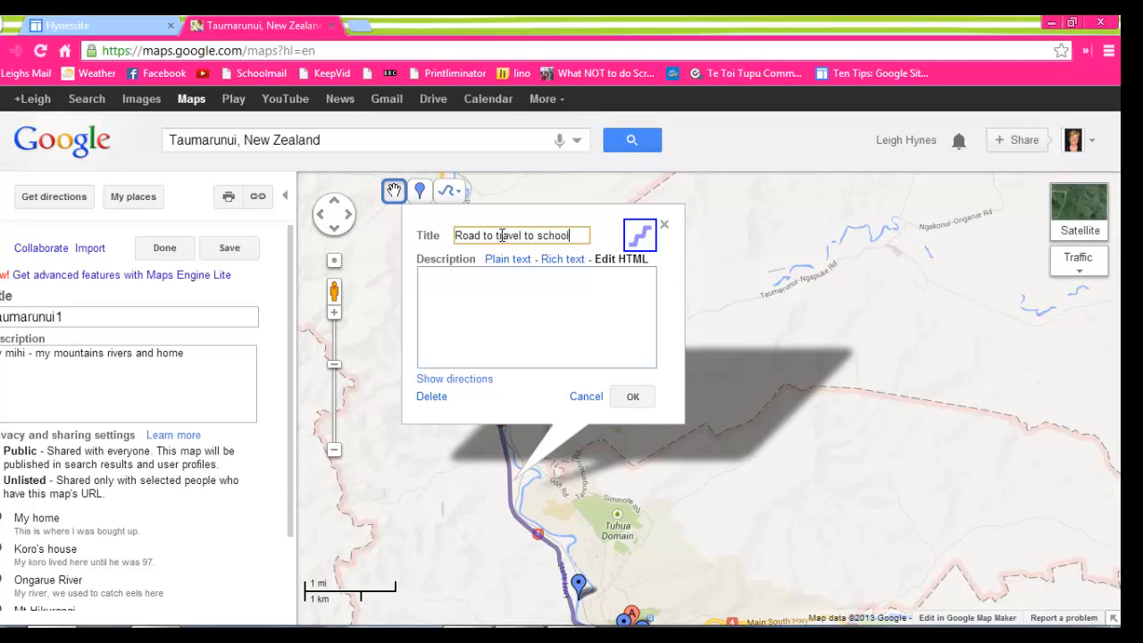
{"action": "left_click", "coordinate": [506, 284]}
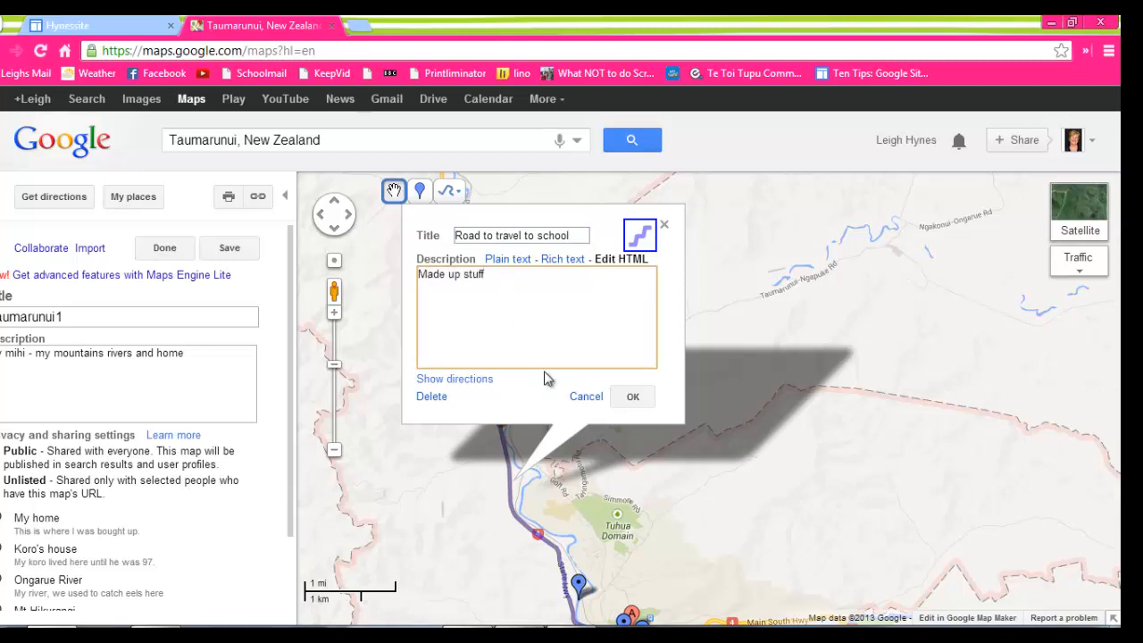
{"action": "left_click", "coordinate": [633, 399]}
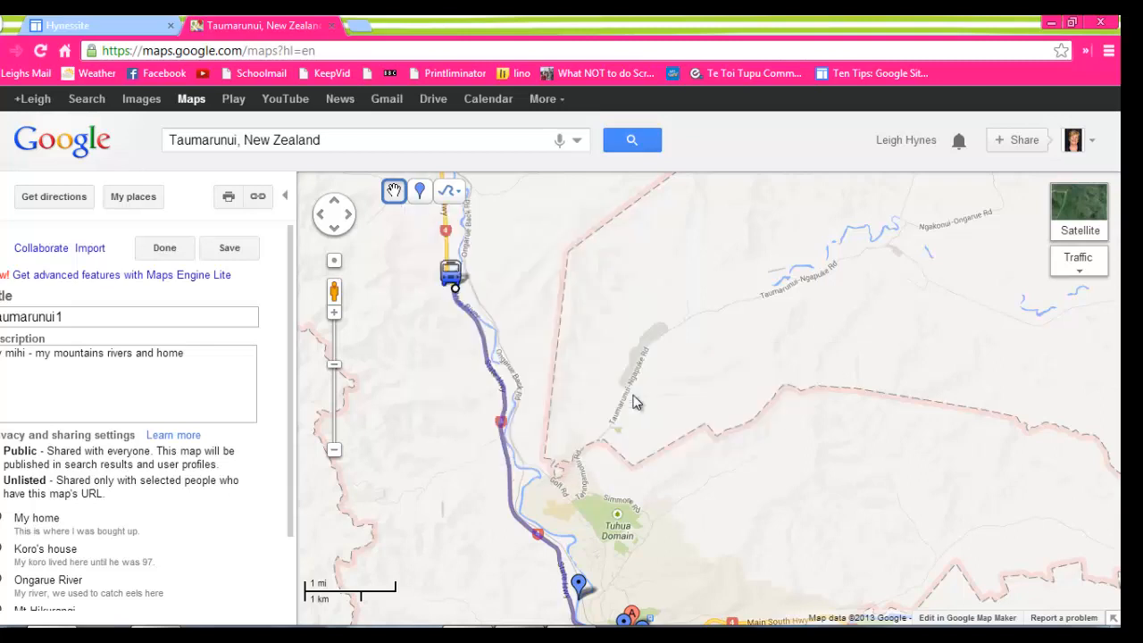
{"action": "left_click_drag", "start_coordinate": [730, 528], "coordinate": [763, 456]}
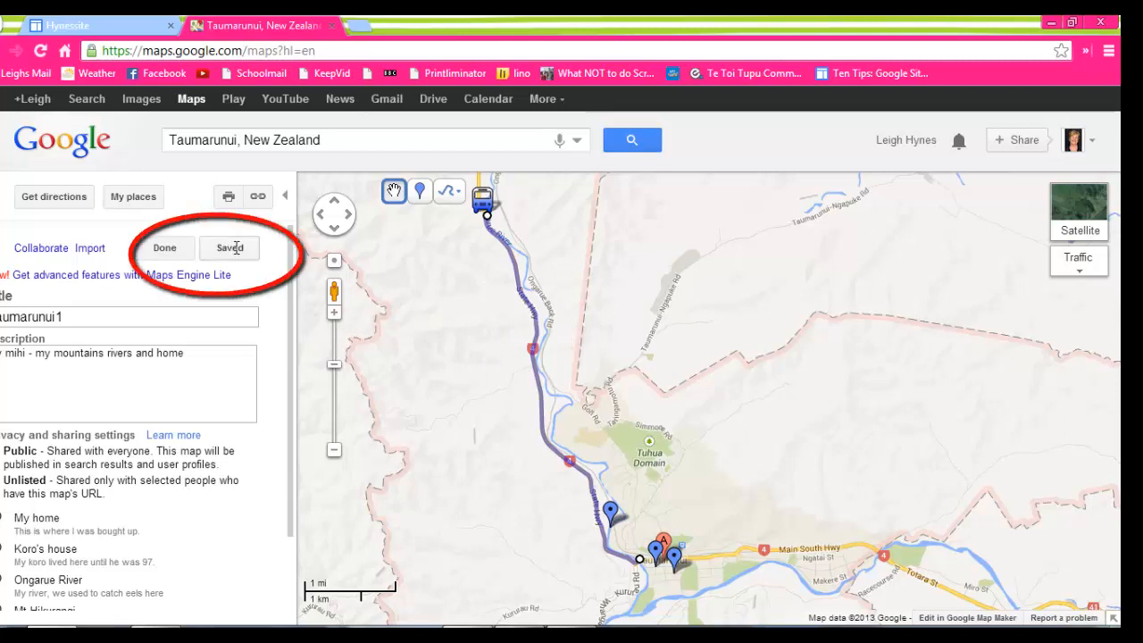
{"action": "left_click", "coordinate": [163, 248]}
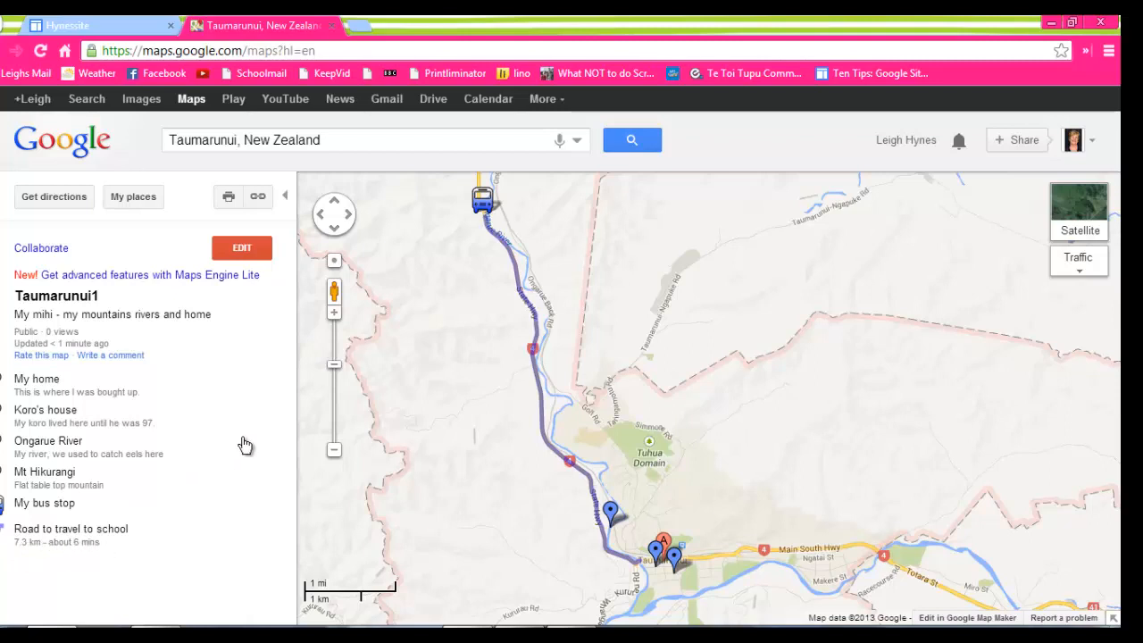
Reopen the map for editing, view its shareable link and embed code, and leave editing mode.
{"action": "left_click", "coordinate": [243, 250]}
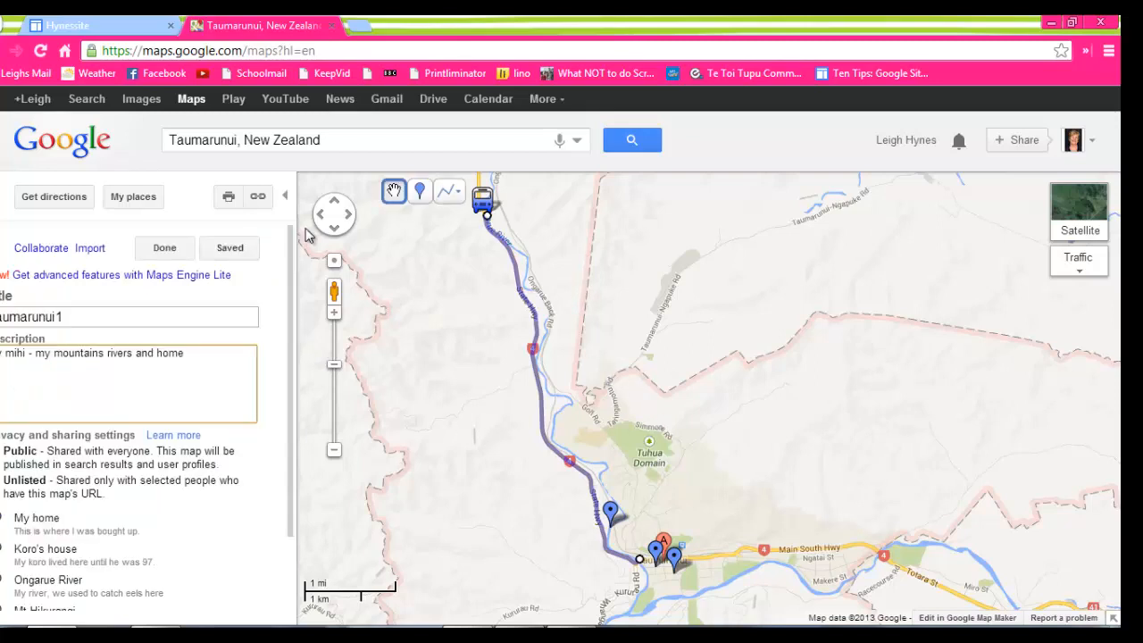
{"action": "left_click", "coordinate": [261, 198]}
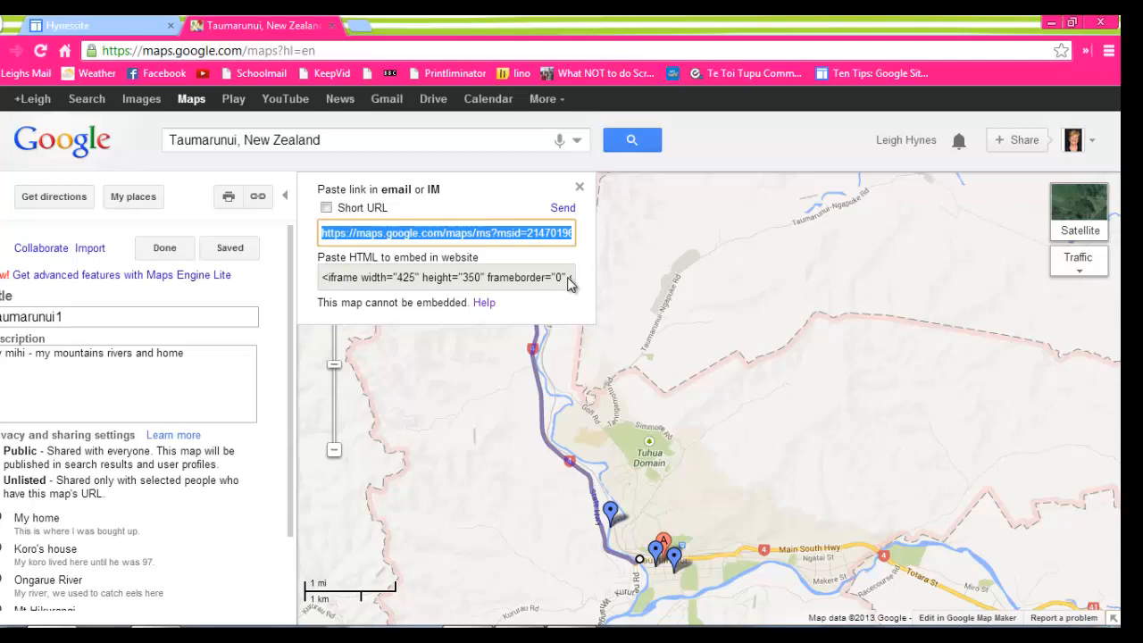
{"action": "left_click", "coordinate": [579, 191]}
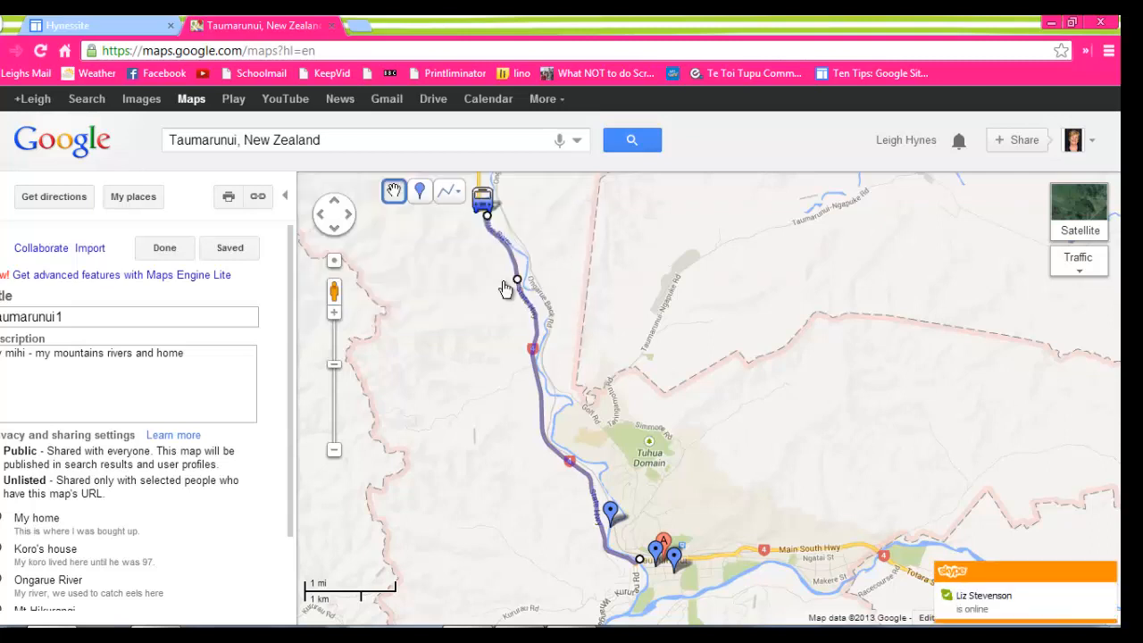
{"action": "left_click", "coordinate": [164, 247]}
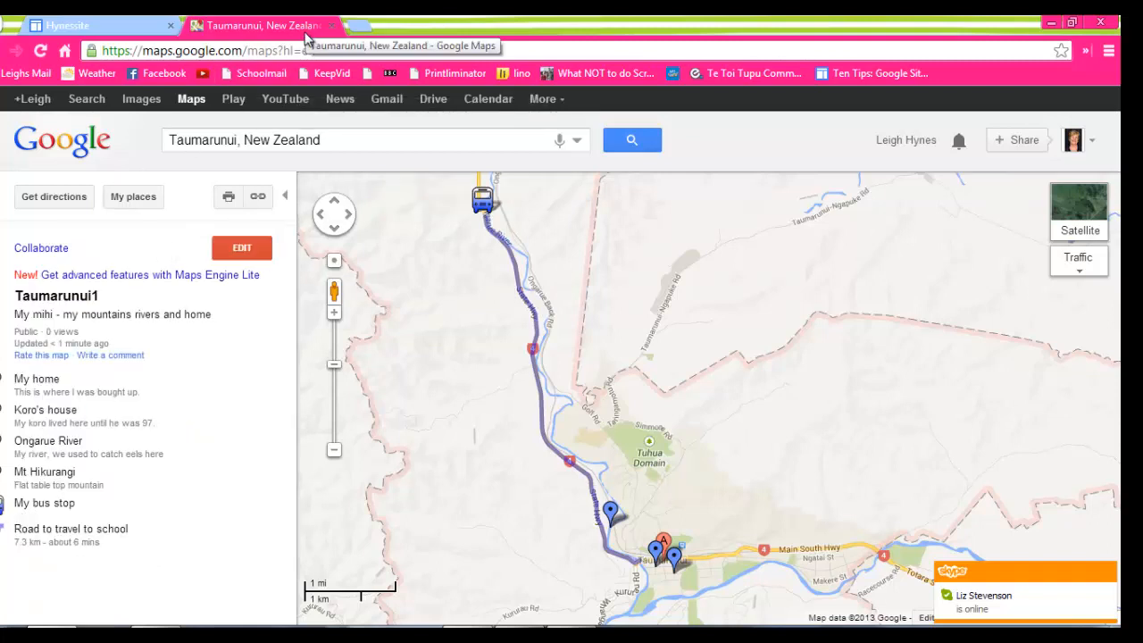
In the new Blogger post, write "This is my visual mihi" followed by a line break, and show the post as HTML.
{"action": "mouse_move", "coordinate": [570, 636]}
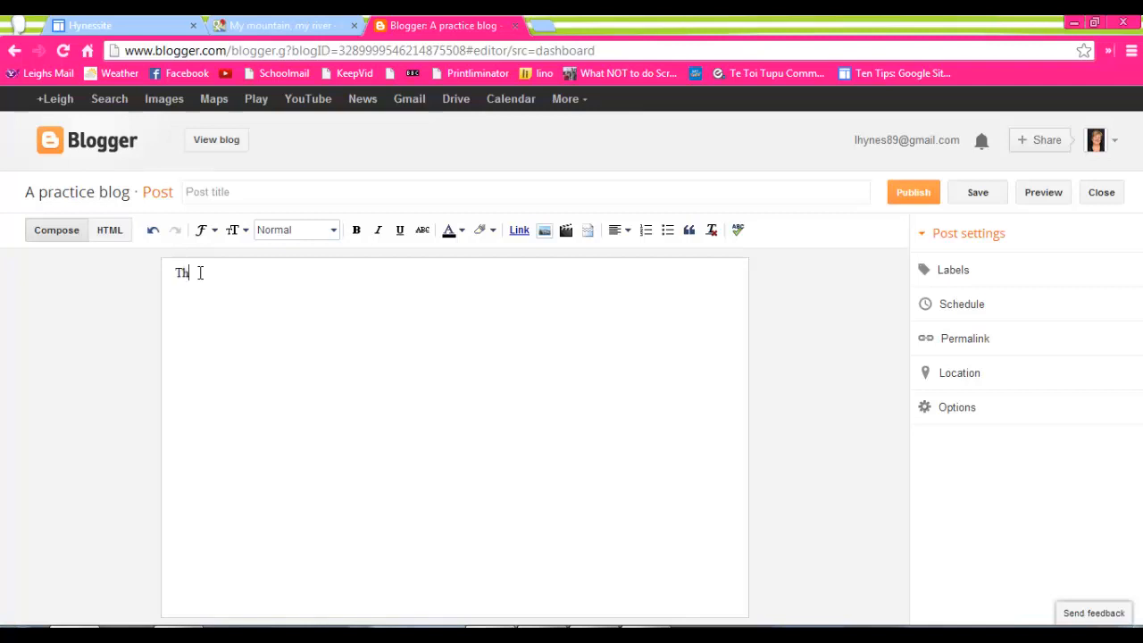
{"action": "type", "text": "is is"}
{"action": "type", "text": "s"}
{"action": "key", "text": "BackSpace"}
{"action": "type", "text": "sual m"}
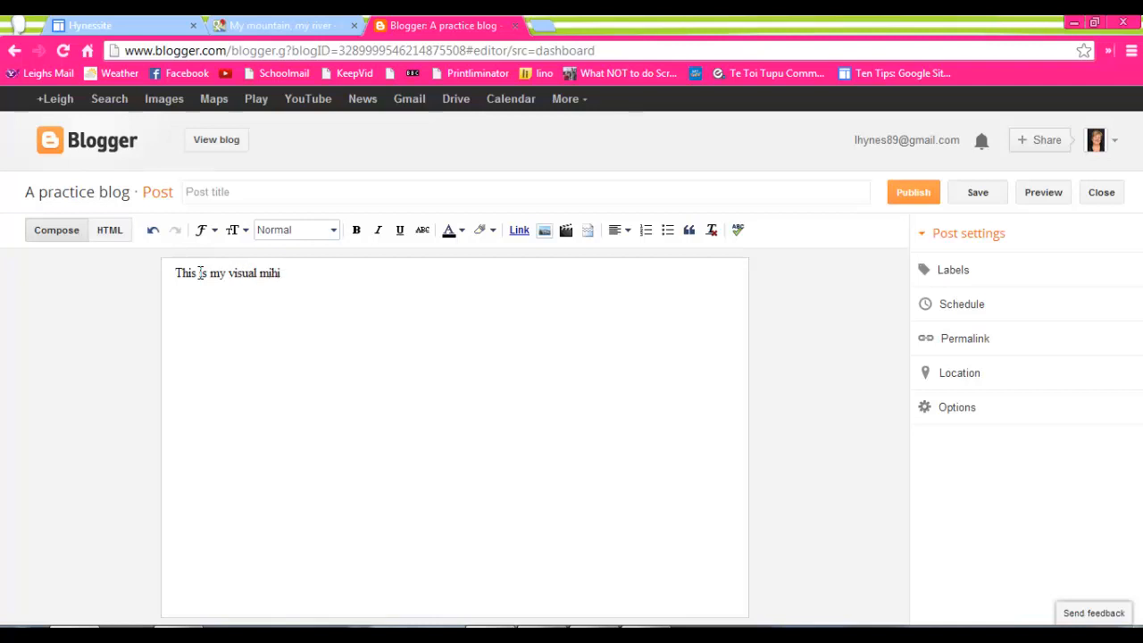
{"action": "type", "text": "ihi"}
{"action": "key", "text": "Return"}
{"action": "left_click", "coordinate": [110, 230]}
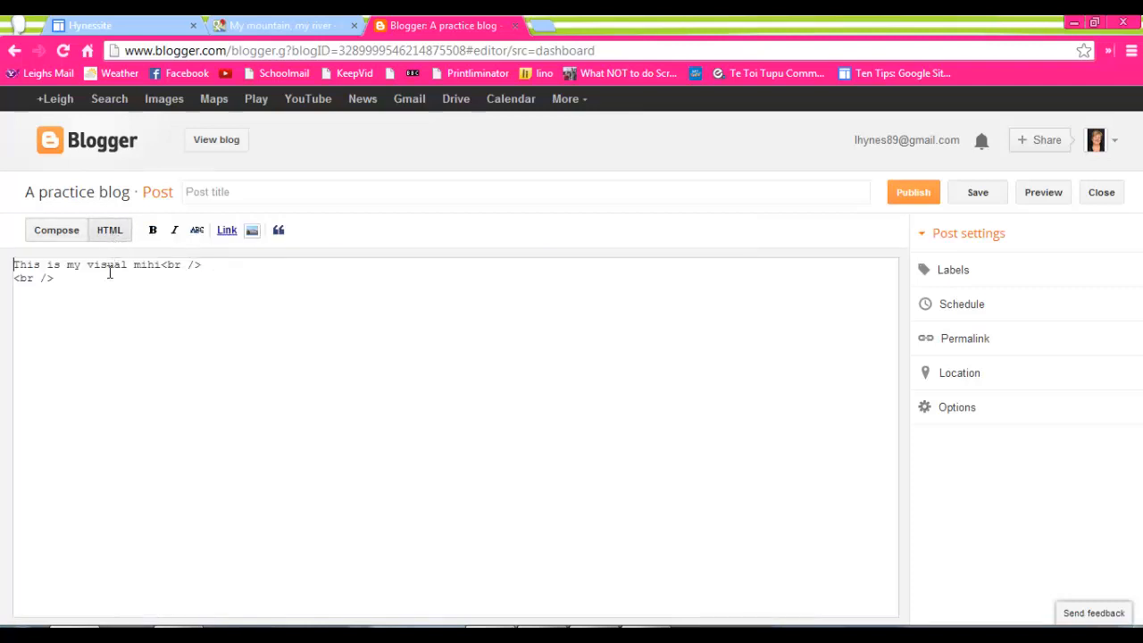
{"action": "left_click", "coordinate": [97, 285]}
Switch to Google Maps, open the saved Taumarunui1 map and copy its HTML embed code.
{"action": "left_click", "coordinate": [267, 27]}
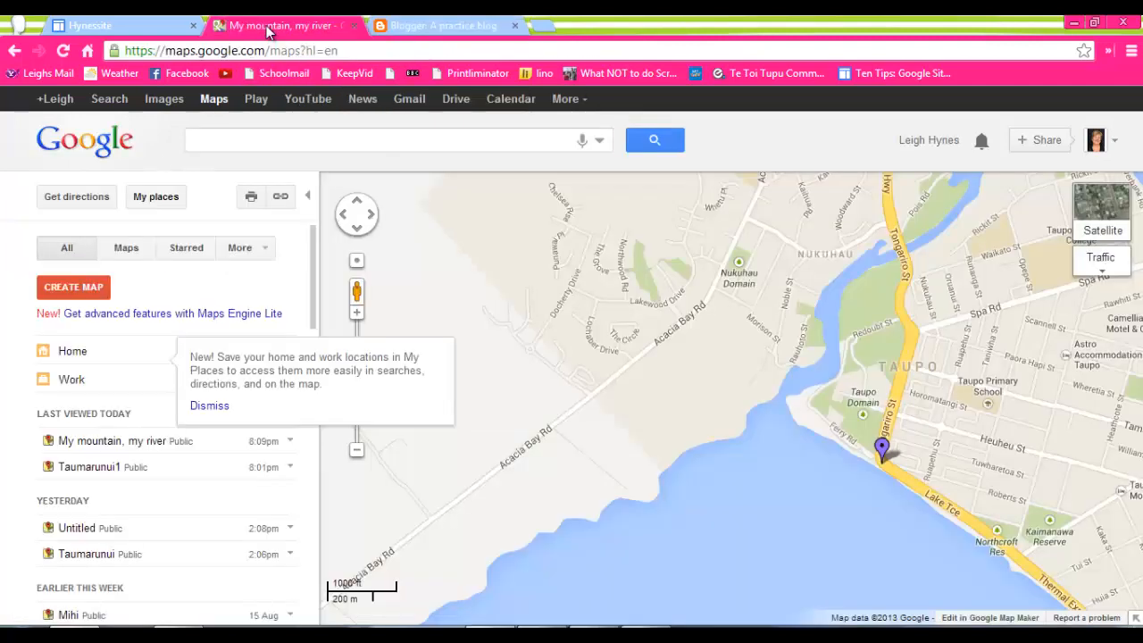
{"action": "left_click", "coordinate": [100, 472]}
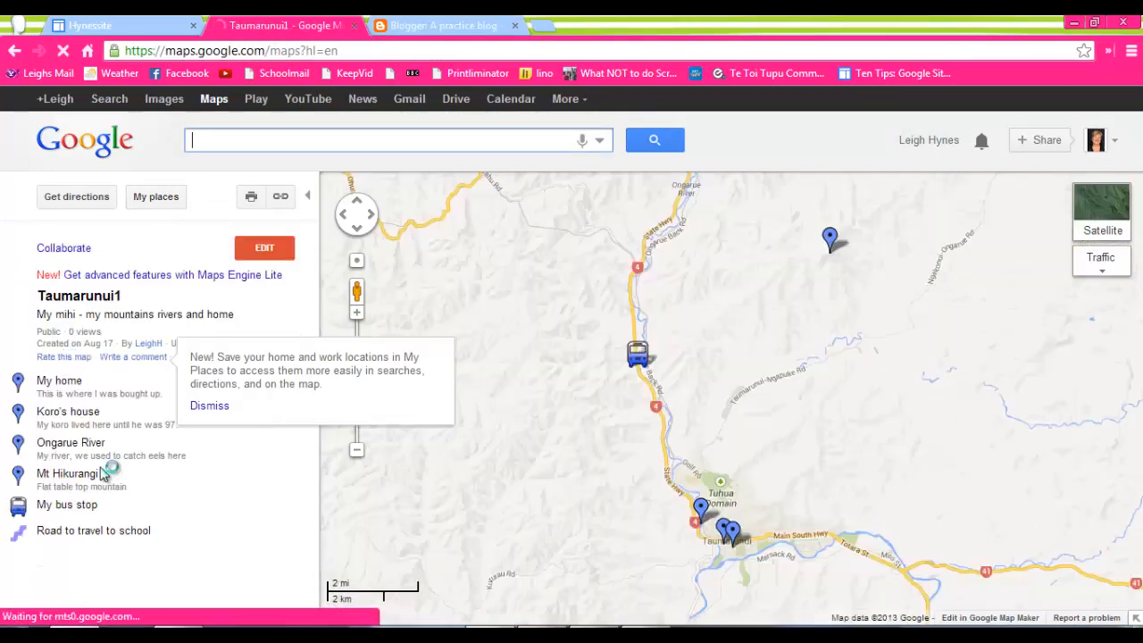
{"action": "left_click", "coordinate": [280, 198]}
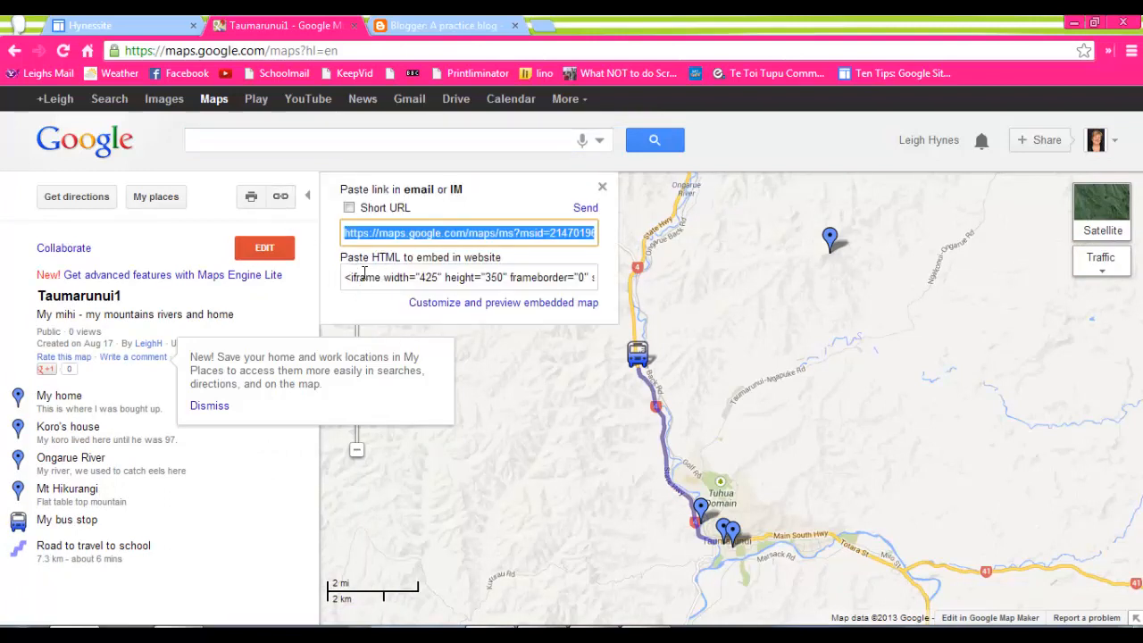
{"action": "left_click", "coordinate": [364, 277]}
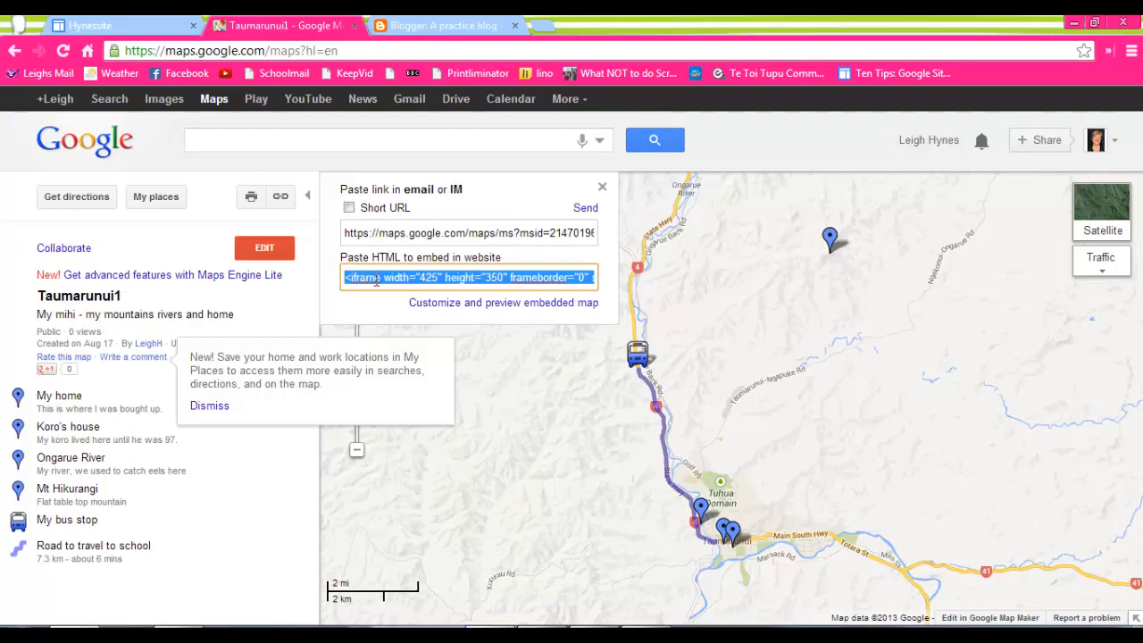
{"action": "right_click", "coordinate": [376, 279]}
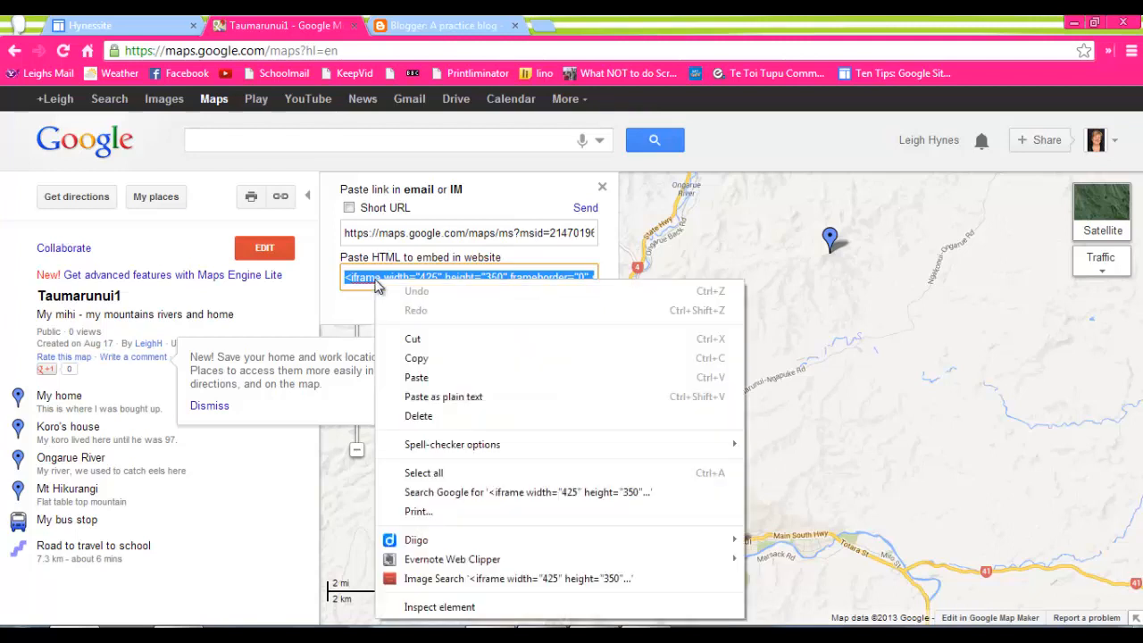
{"action": "left_click", "coordinate": [416, 358]}
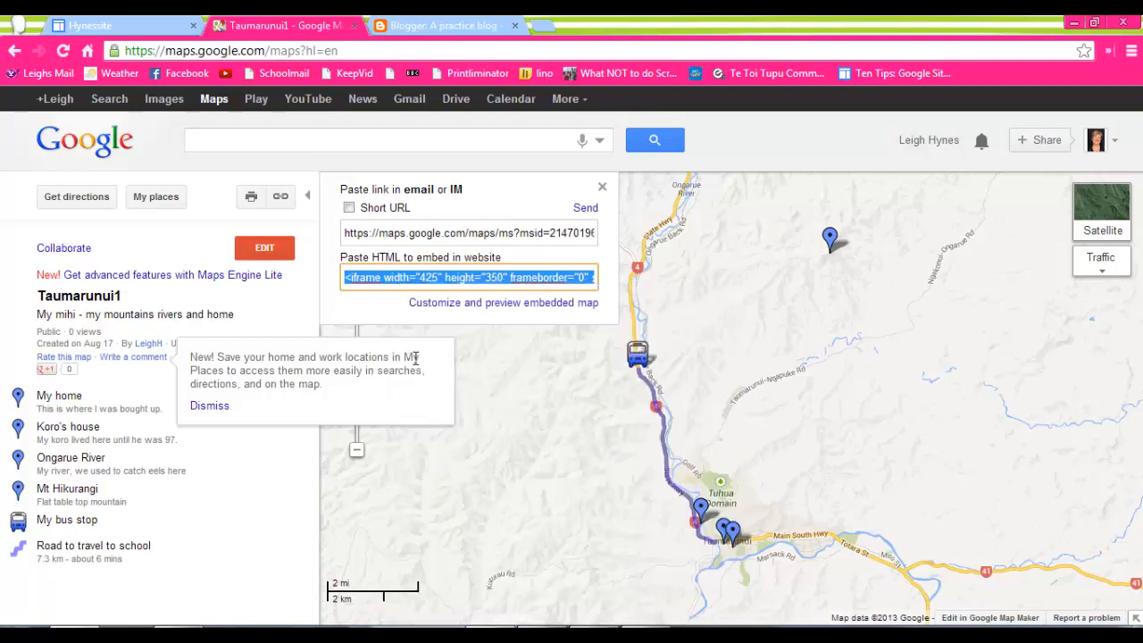
Return to the Blogger post and paste the map's embed code beneath the mihi text.
{"action": "left_click", "coordinate": [409, 31]}
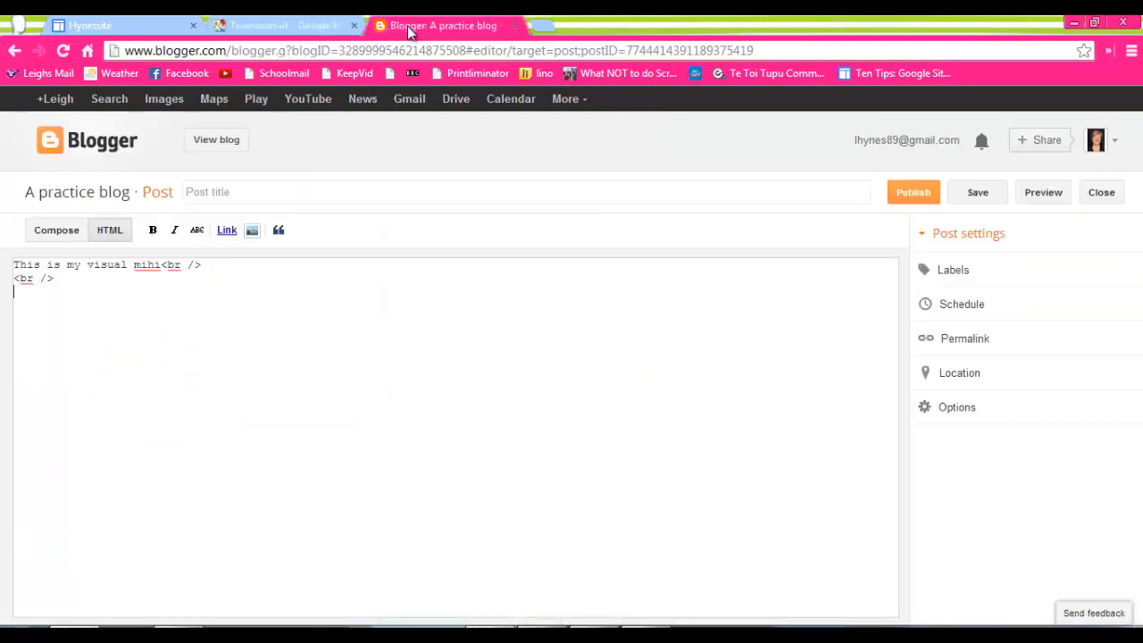
{"action": "right_click", "coordinate": [51, 312]}
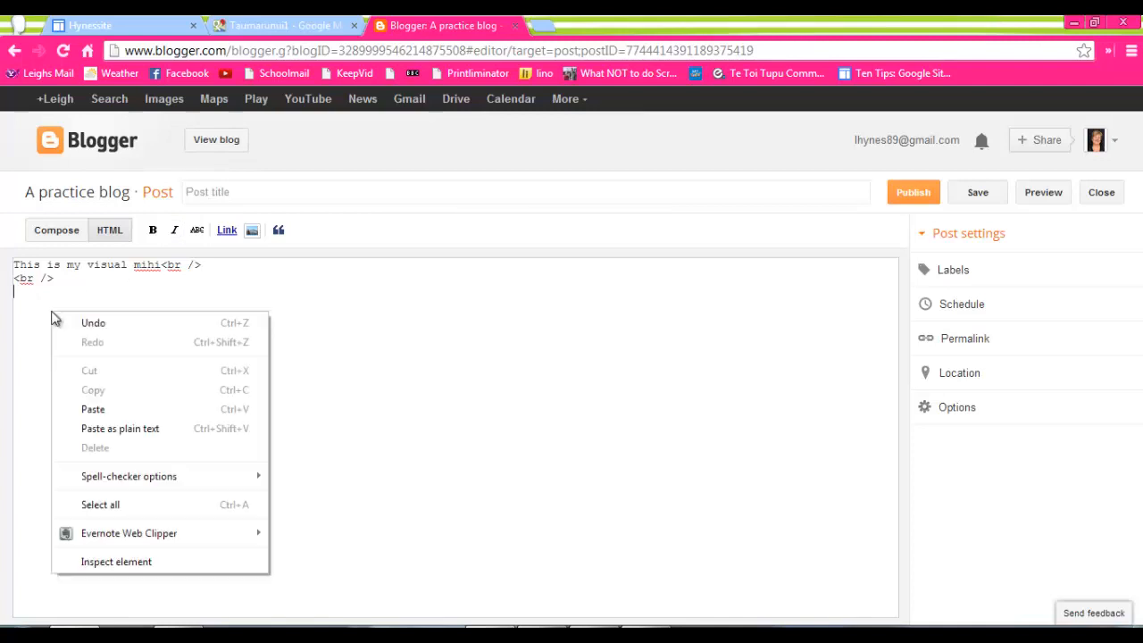
{"action": "left_click", "coordinate": [93, 409]}
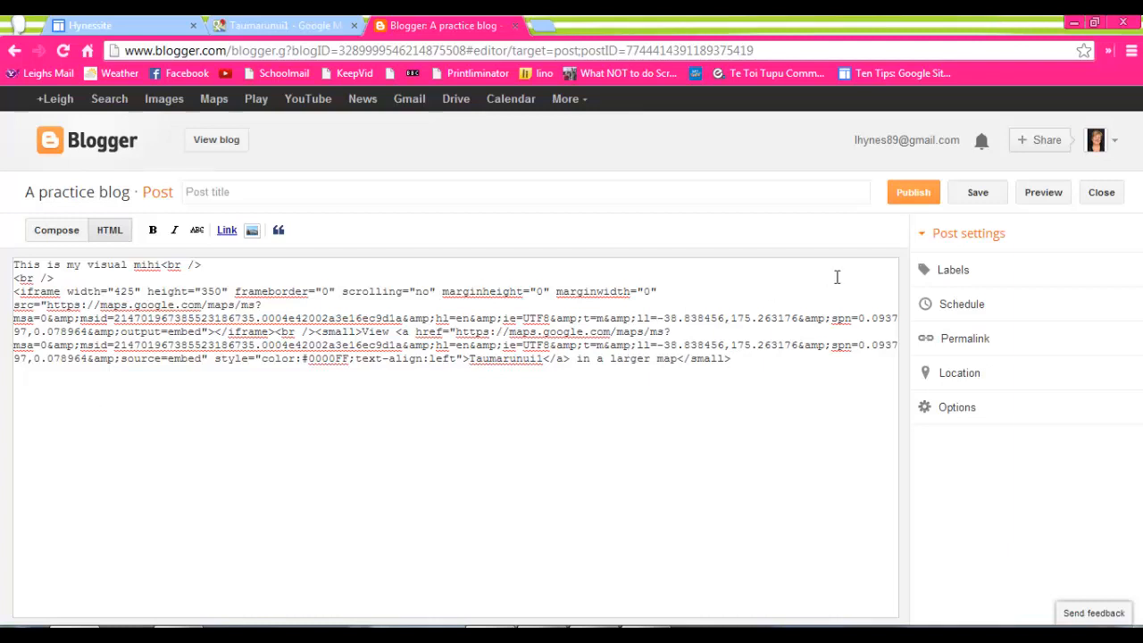
Save and publish the mihi post, declining to share it on Google+.
{"action": "left_click", "coordinate": [988, 198]}
{"action": "left_click", "coordinate": [920, 195]}
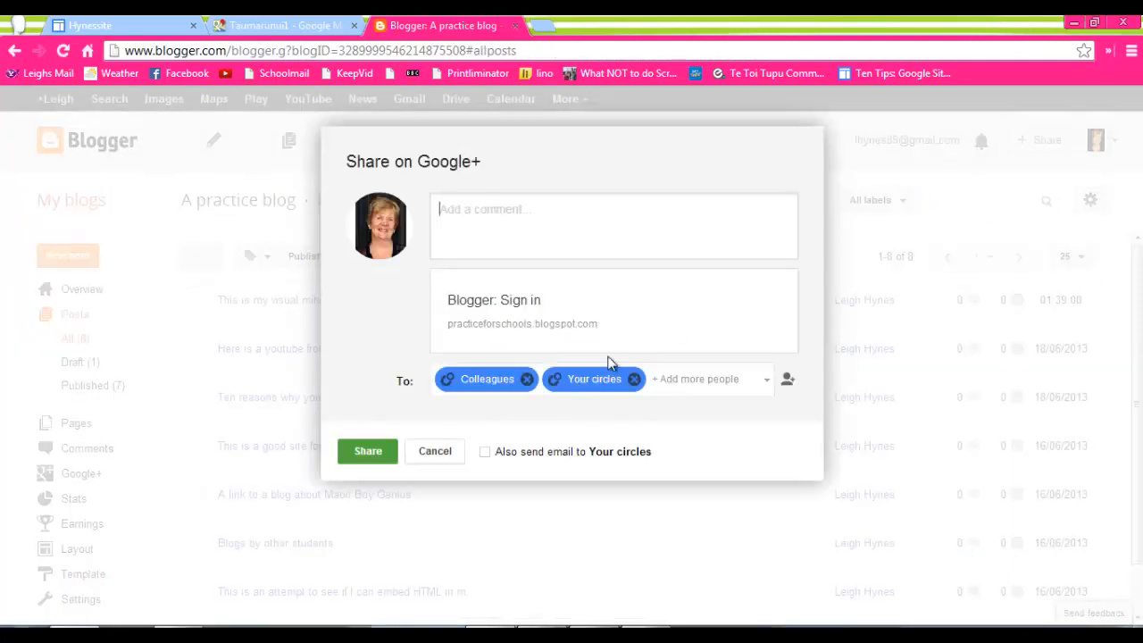
{"action": "left_click", "coordinate": [435, 451]}
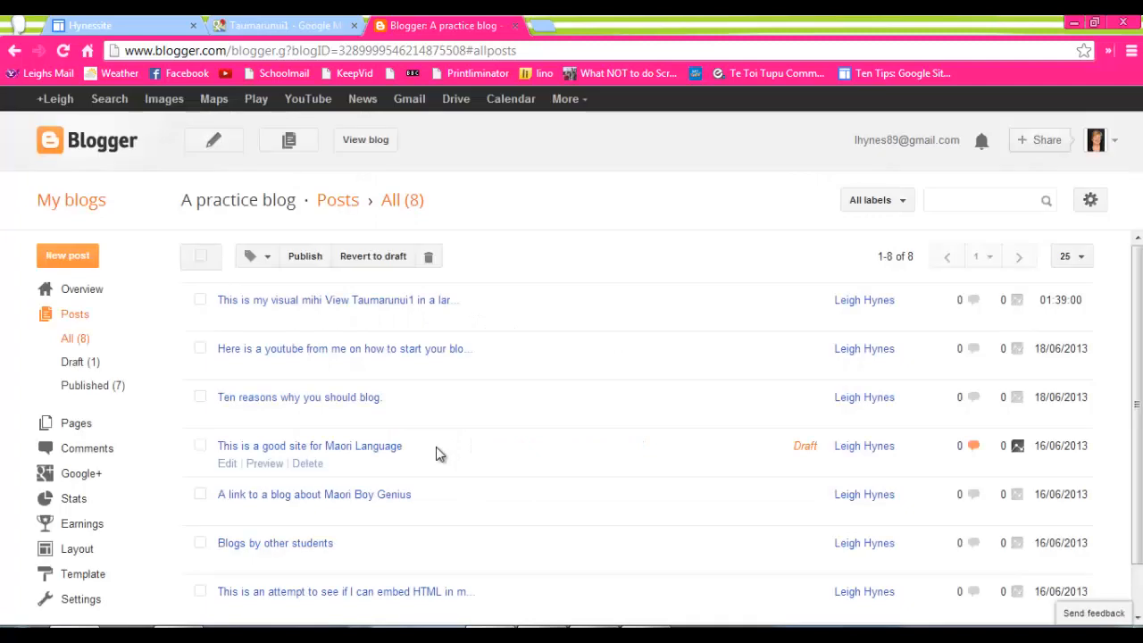
Open the published mihi post, view the live blog to check the embedded map, and close the blog view.
{"action": "left_click", "coordinate": [356, 306]}
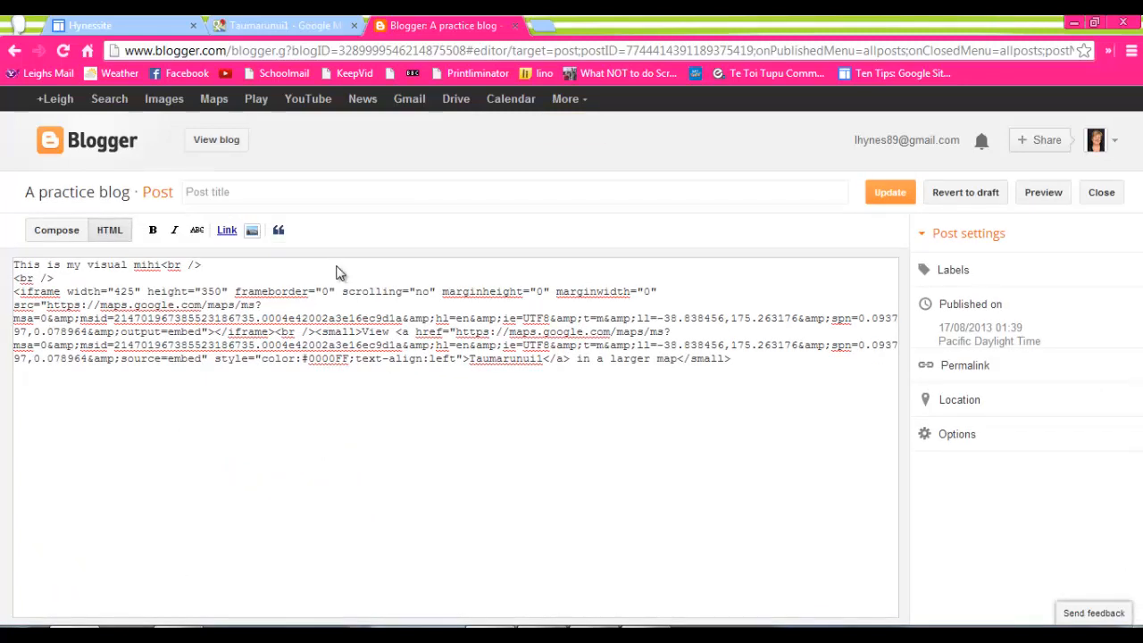
{"action": "left_click", "coordinate": [218, 140]}
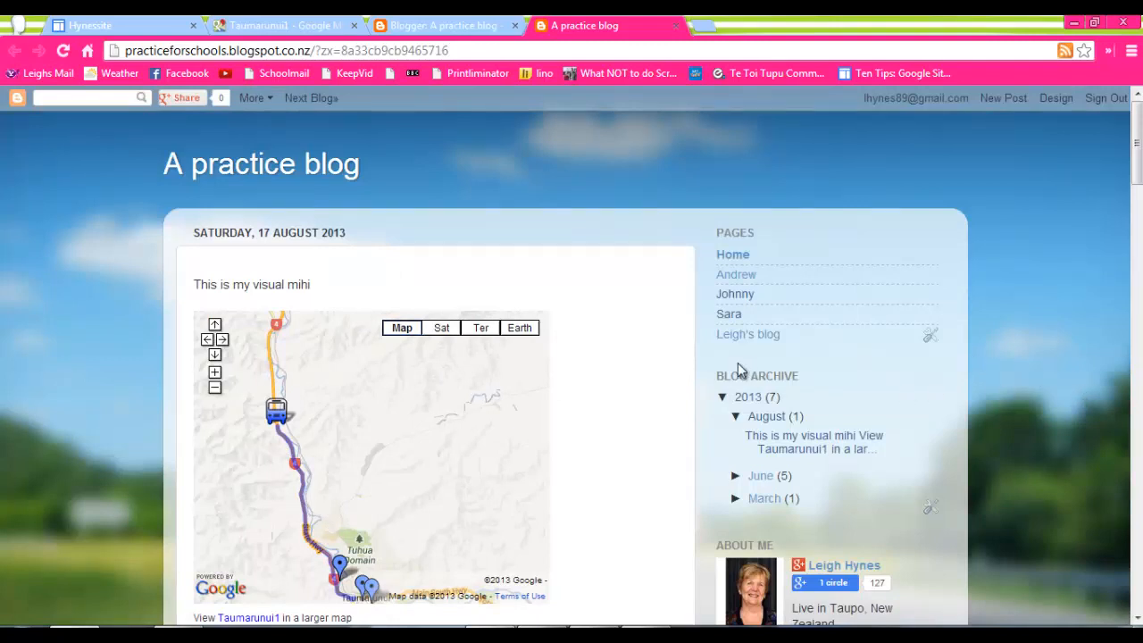
{"action": "left_click", "coordinate": [676, 33]}
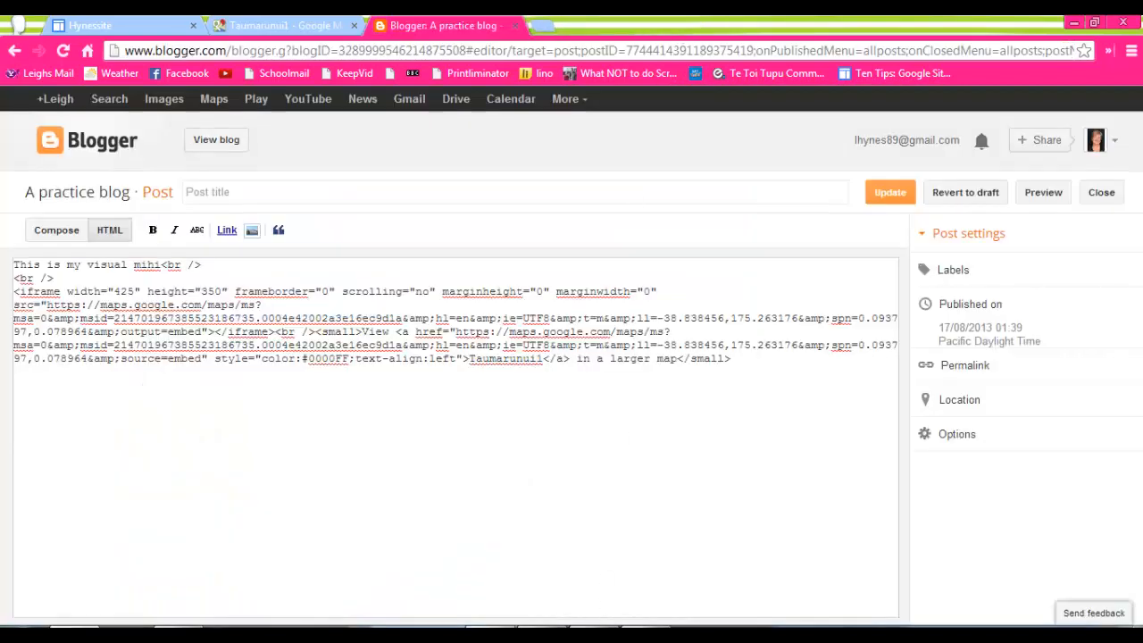
{"action": "left_click", "coordinate": [636, 630]}
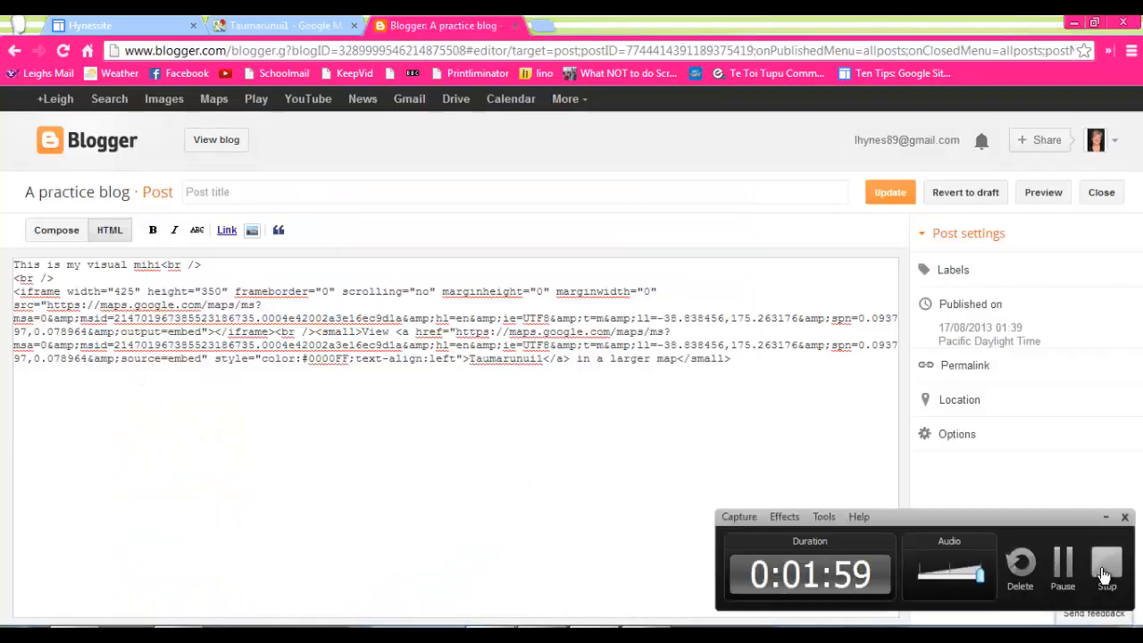